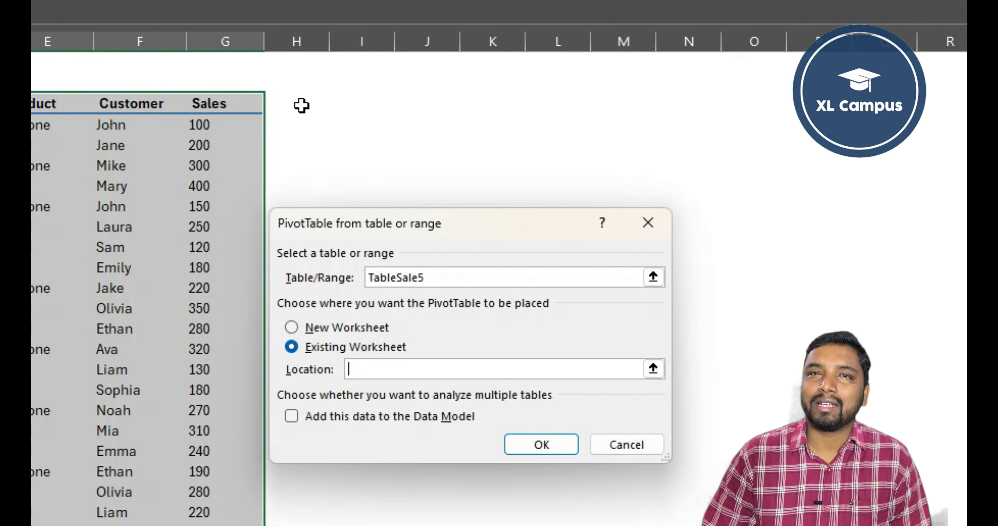
Create a PivotTable from TableSale5 at cell I5 of the existing worksheet, with Product as rows, Country as columns and Sales as values.
{"action": "left_click", "coordinate": [334, 142]}
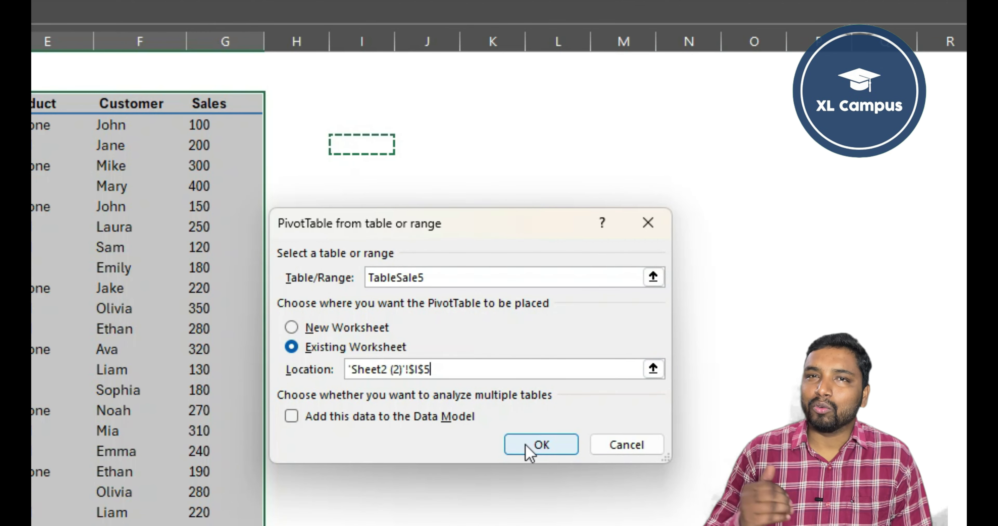
{"action": "left_click", "coordinate": [538, 454]}
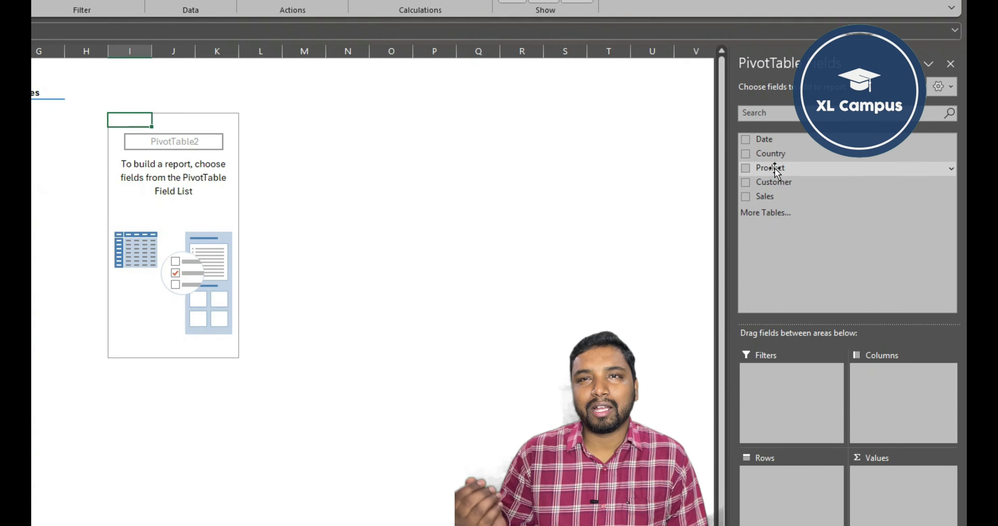
{"action": "left_click_drag", "start_coordinate": [787, 168], "coordinate": [790, 484]}
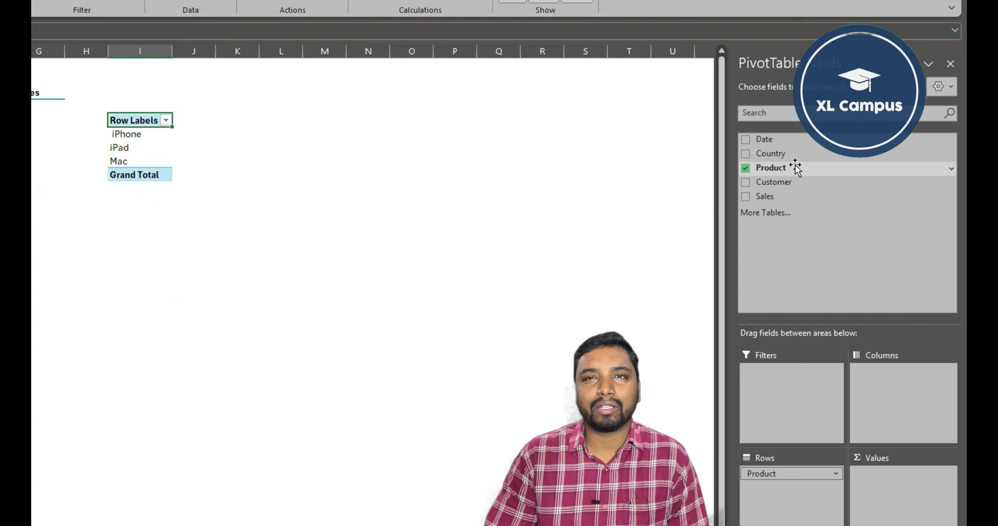
{"action": "left_click_drag", "start_coordinate": [790, 156], "coordinate": [882, 393]}
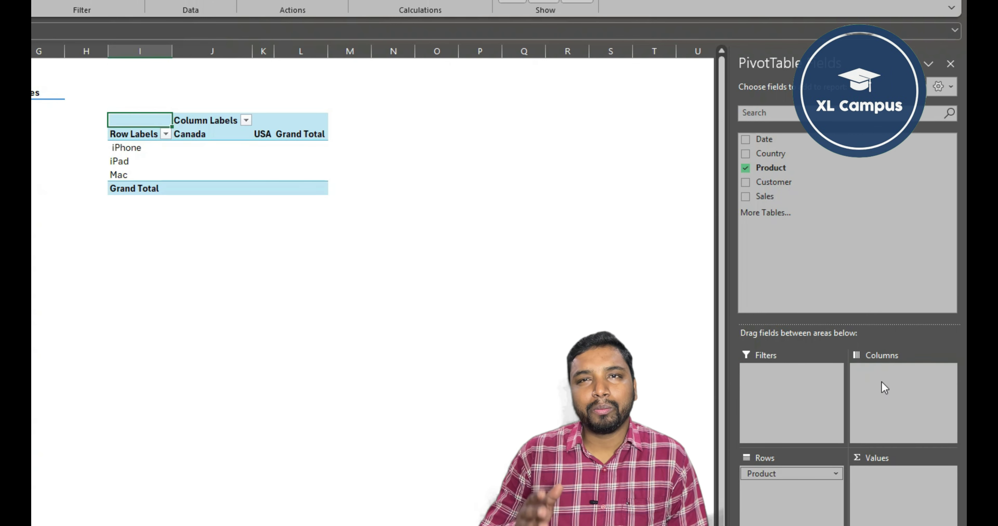
{"action": "left_click_drag", "start_coordinate": [765, 196], "coordinate": [893, 493]}
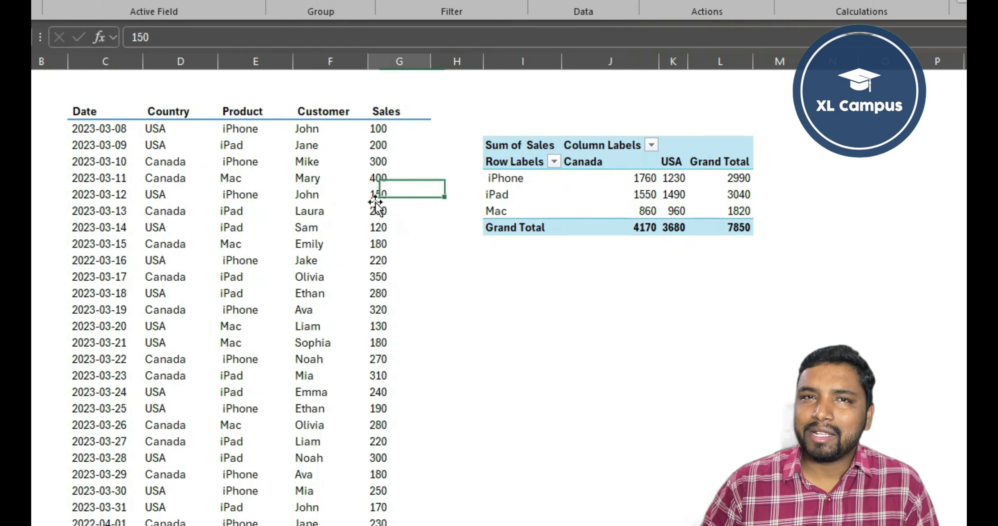
Change the Sales values for 2023-03-12 and 2023-03-13 in the source table to 151212 and 21221.
{"action": "left_click", "coordinate": [416, 199]}
{"action": "type", "text": "151212"}
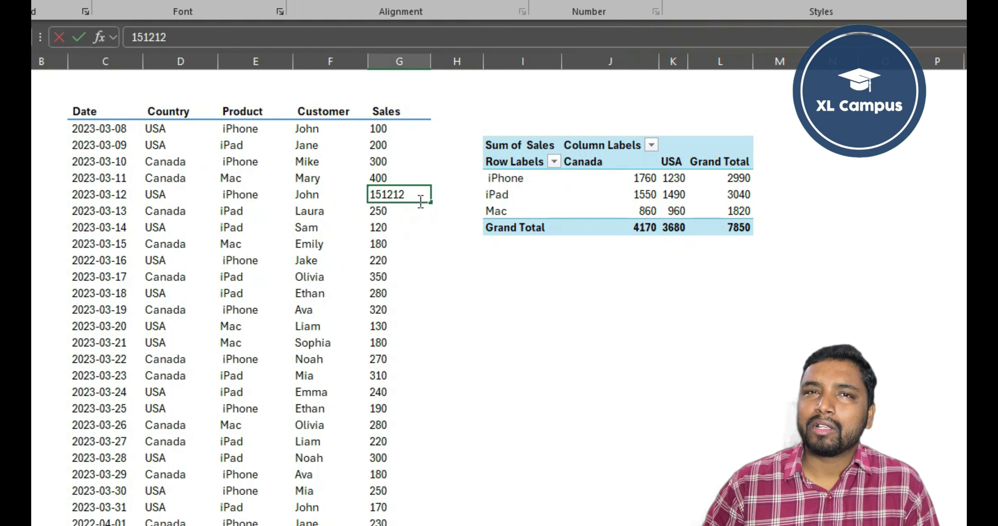
{"action": "key", "text": "Return"}
{"action": "type", "text": "21221"}
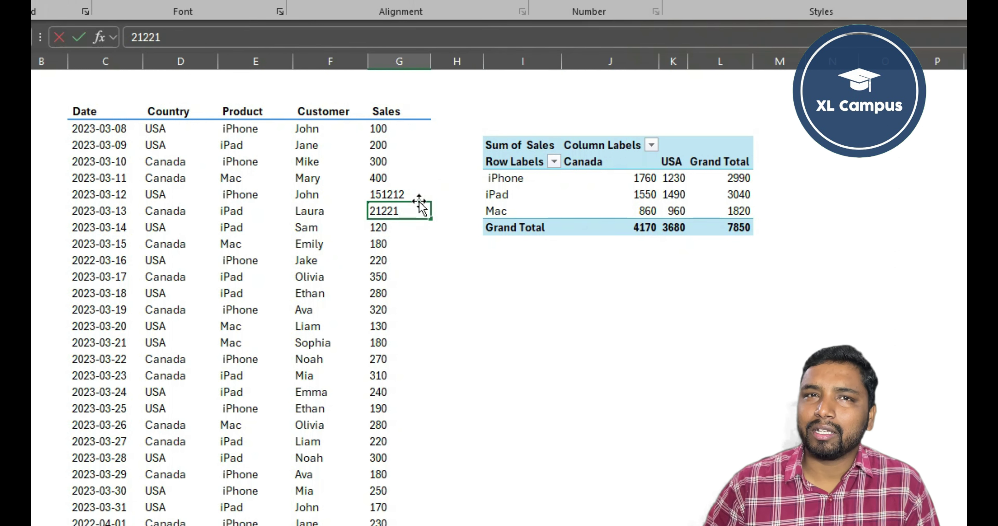
{"action": "key", "text": "Return"}
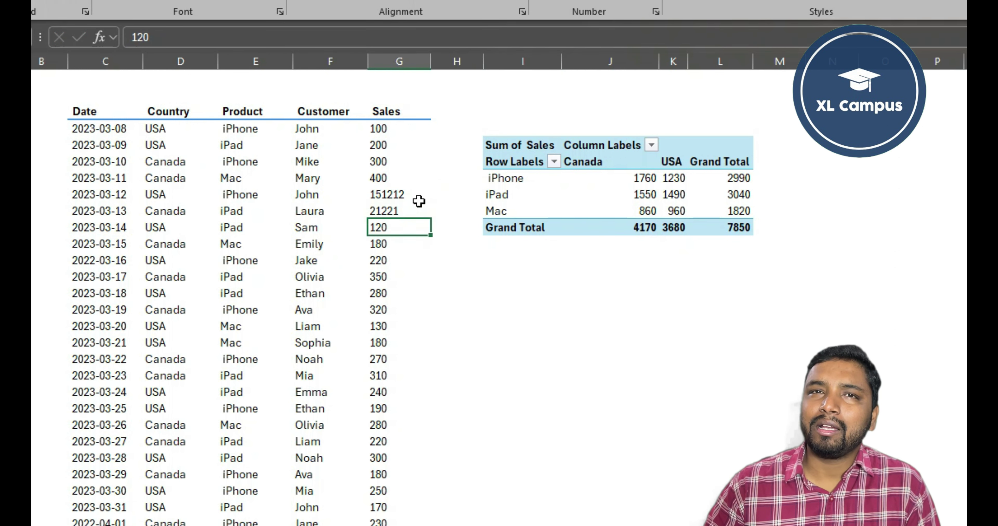
Refresh the PivotTable to pick up the edited sales values.
{"action": "left_click", "coordinate": [551, 191]}
{"action": "left_click", "coordinate": [618, 194]}
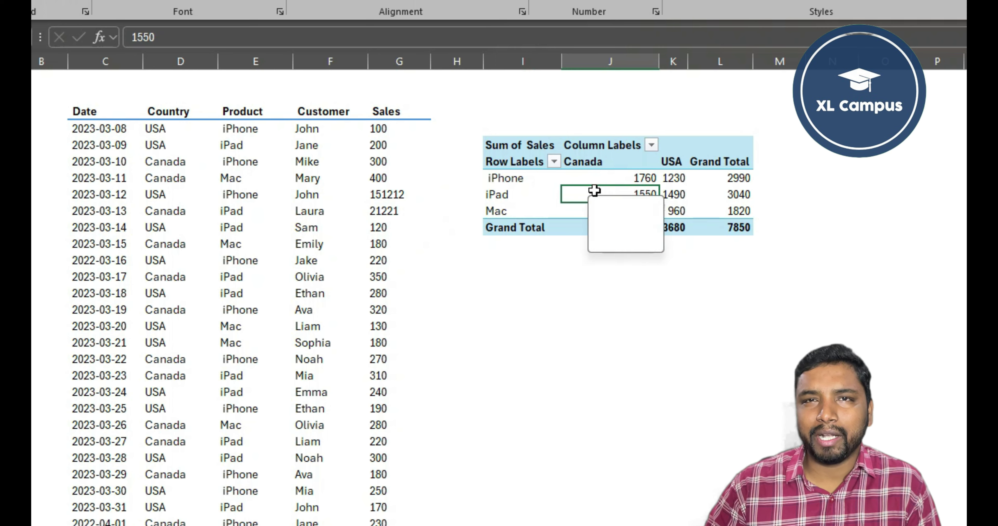
{"action": "right_click", "coordinate": [595, 190]}
{"action": "left_click", "coordinate": [663, 299]}
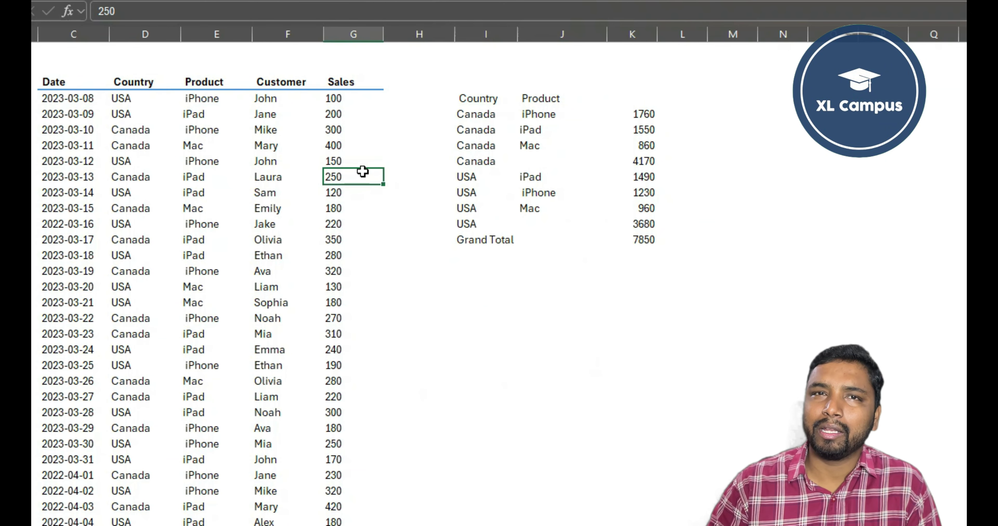
In the table beside the formula-based summary, set the Sales values for 2023-03-13 and 2023-03-14 to 1512.
{"action": "type", "text": "1512"}
{"action": "key", "text": "Return"}
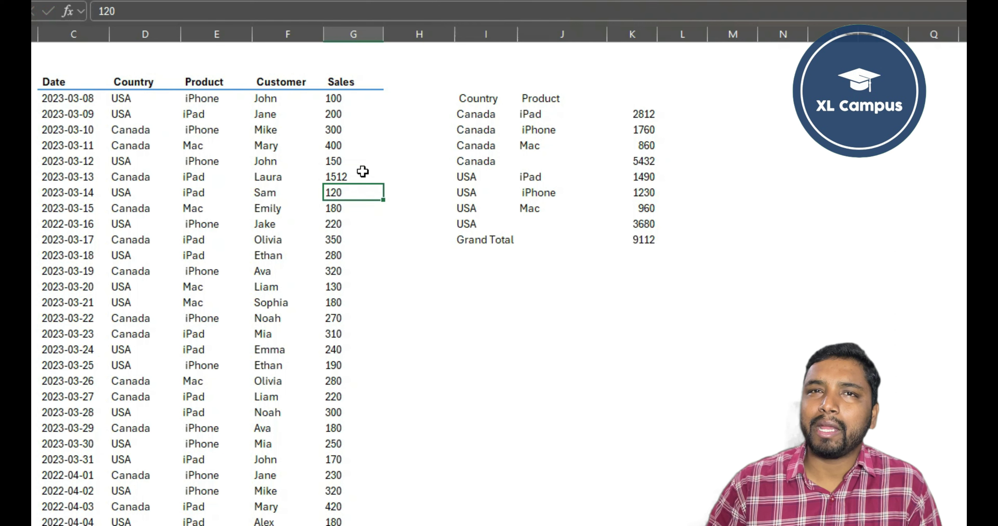
{"action": "type", "text": "1512"}
{"action": "key", "text": "Return"}
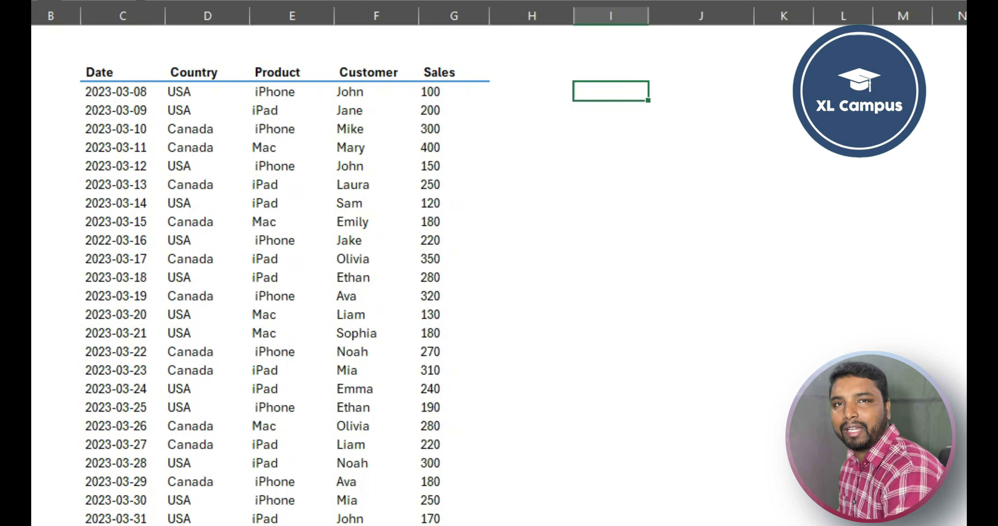
Start a GROUPBY formula in column I beside the first data row, using TableSale's Country and Product columns with headers as row fields.
{"action": "left_click", "coordinate": [123, 73]}
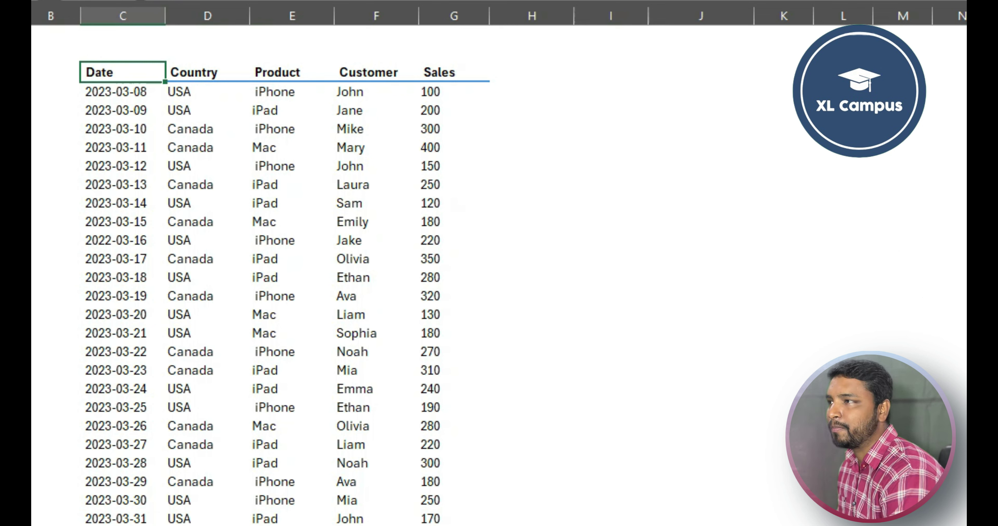
{"action": "left_click", "coordinate": [611, 92]}
{"action": "type", "text": "=gr"}
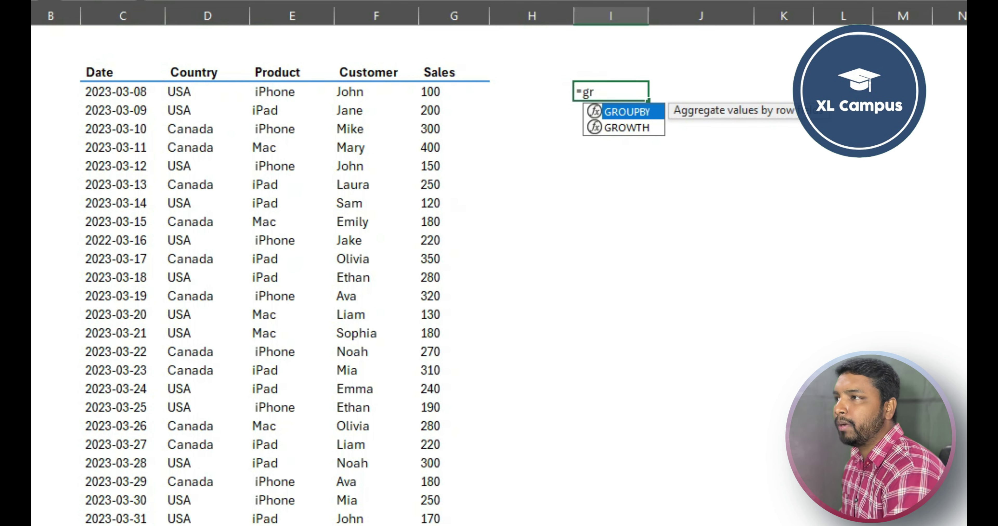
{"action": "key", "text": "Tab"}
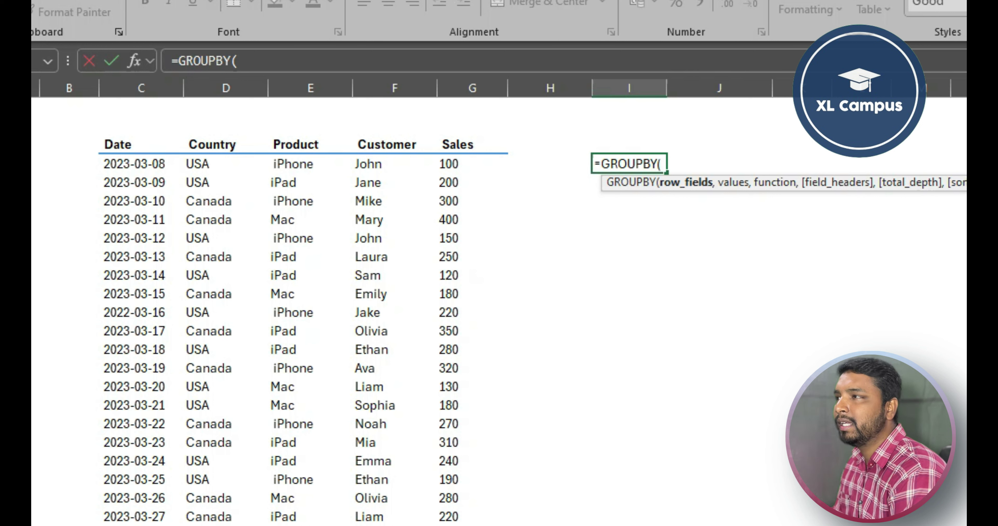
{"action": "left_click", "coordinate": [226, 135]}
{"action": "left_click", "coordinate": [226, 135]}
{"action": "left_click", "coordinate": [226, 135]}
{"action": "key", "text": "shift+Right"}
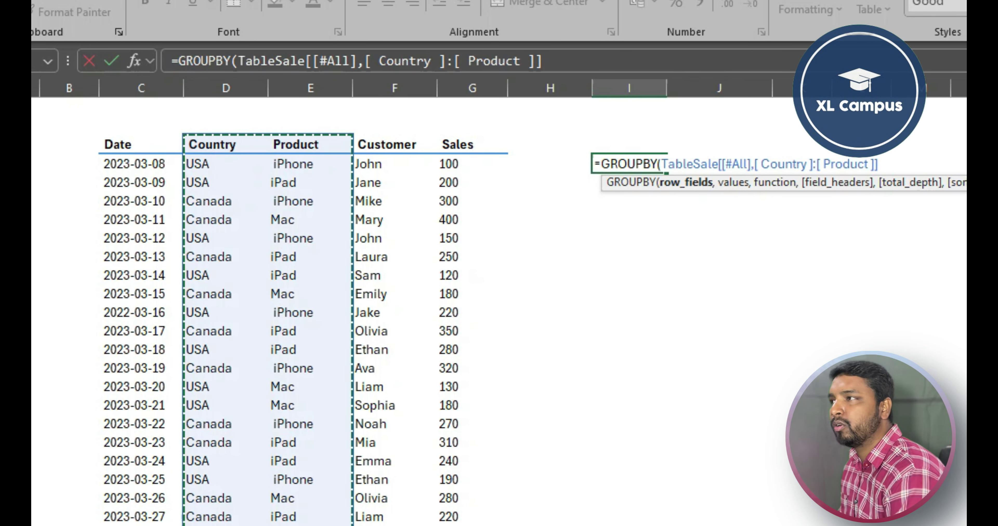
{"action": "type", "text": ","}
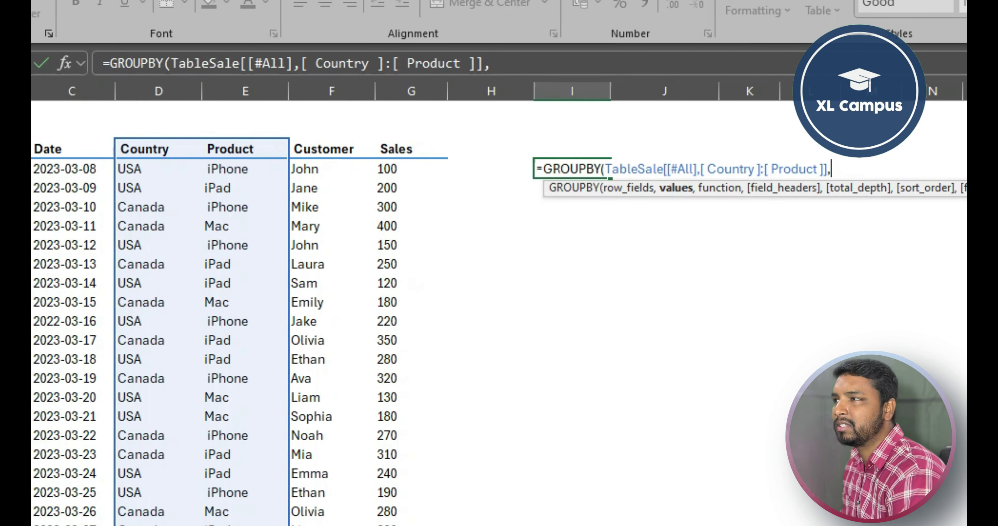
Complete the GROUPBY formula with the Sales column including its header as values and SUM as the function.
{"action": "double_click", "coordinate": [433, 143]}
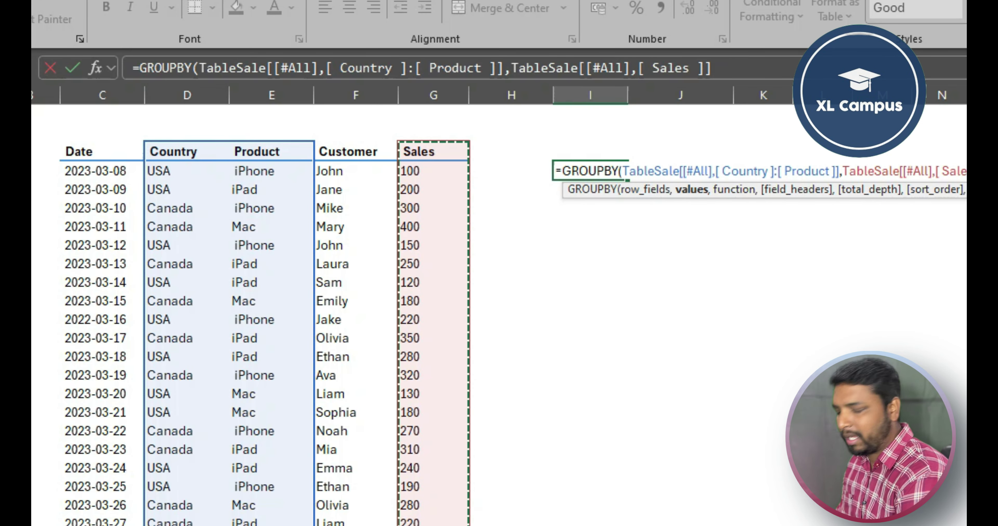
{"action": "type", "text": ","}
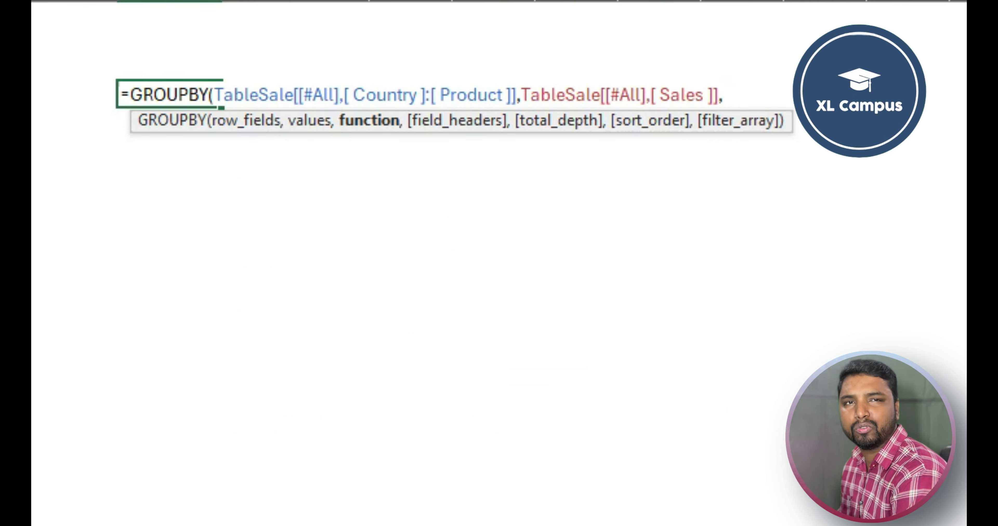
{"action": "type", "text": "s"}
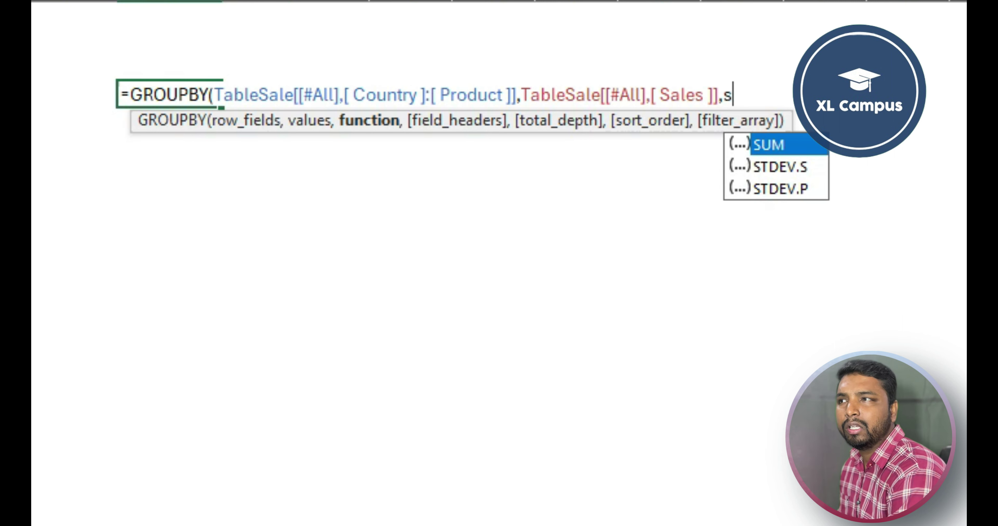
{"action": "key", "text": "Tab"}
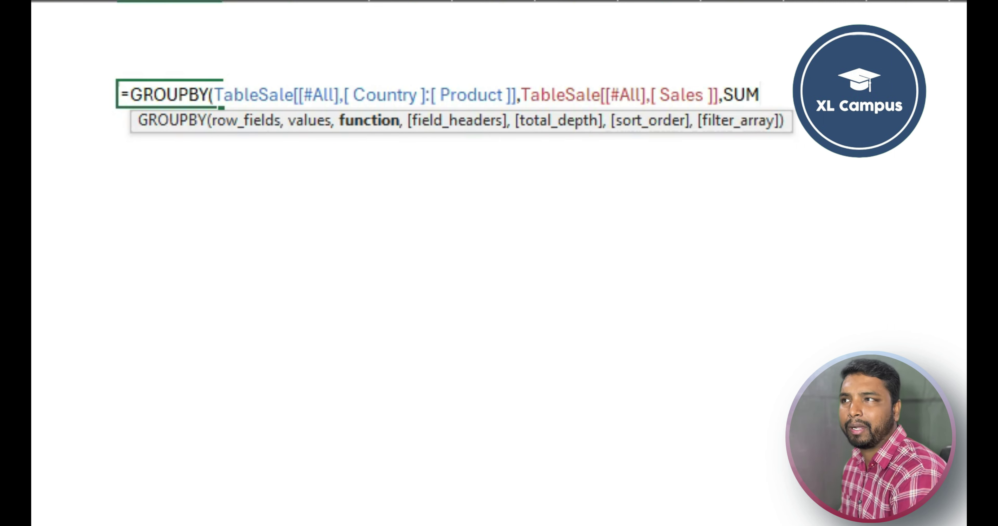
{"action": "type", "text": ")"}
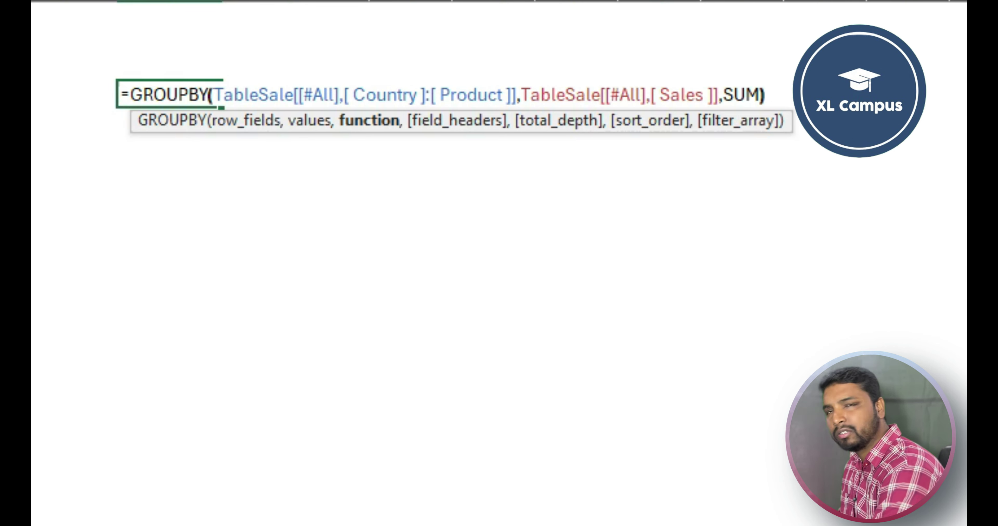
{"action": "key", "text": "Return"}
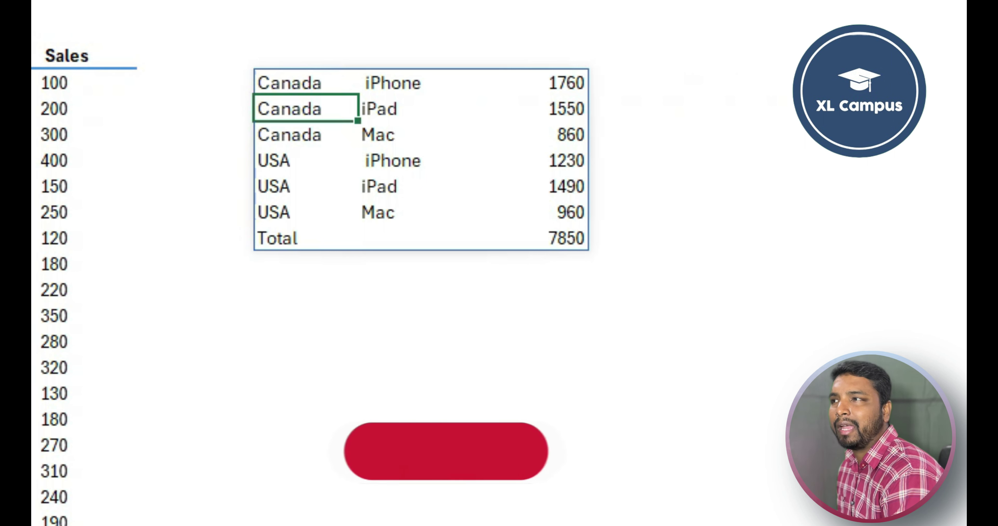
Examine the country and product combinations in the GROUPBY results.
{"action": "left_click", "coordinate": [547, 82]}
{"action": "left_click_drag", "start_coordinate": [304, 109], "coordinate": [426, 109]}
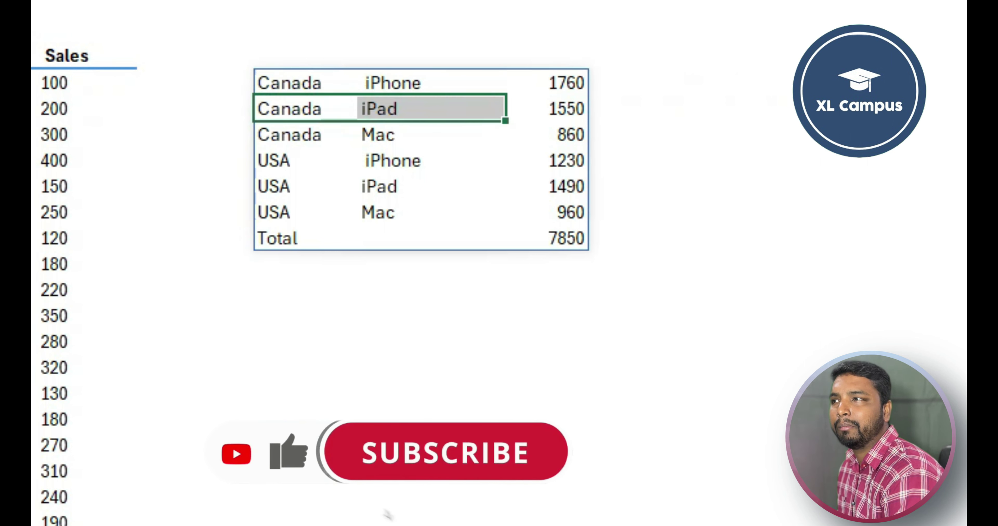
{"action": "left_click_drag", "start_coordinate": [305, 160], "coordinate": [426, 161]}
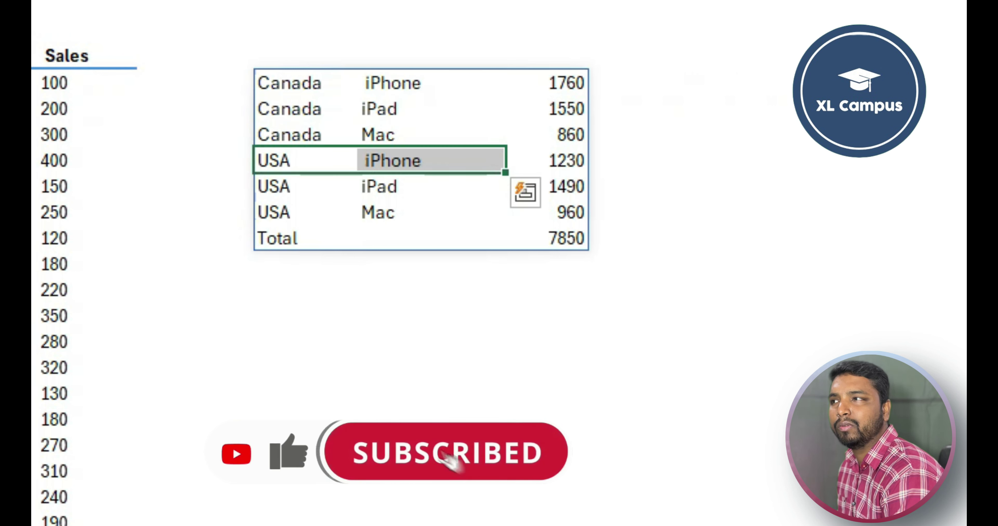
{"action": "left_click", "coordinate": [426, 212]}
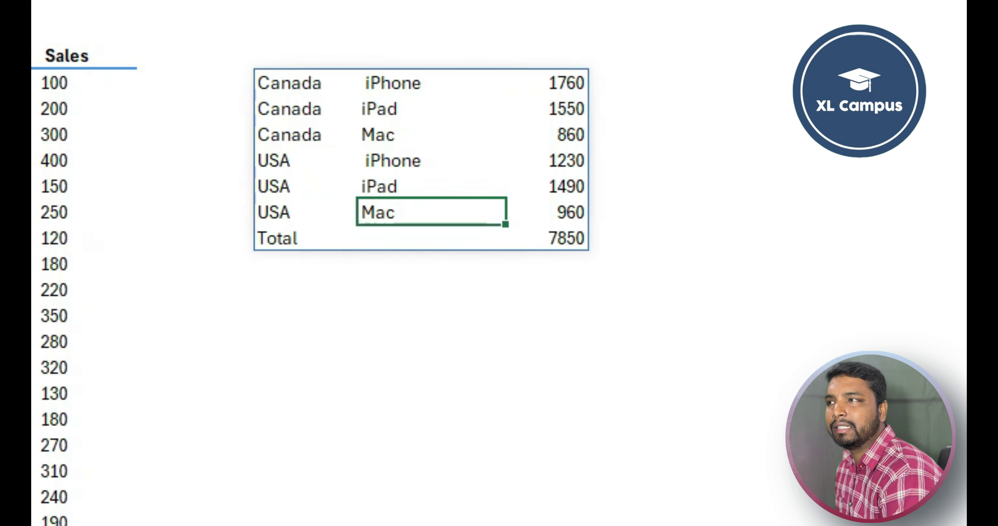
{"action": "left_click", "coordinate": [305, 84]}
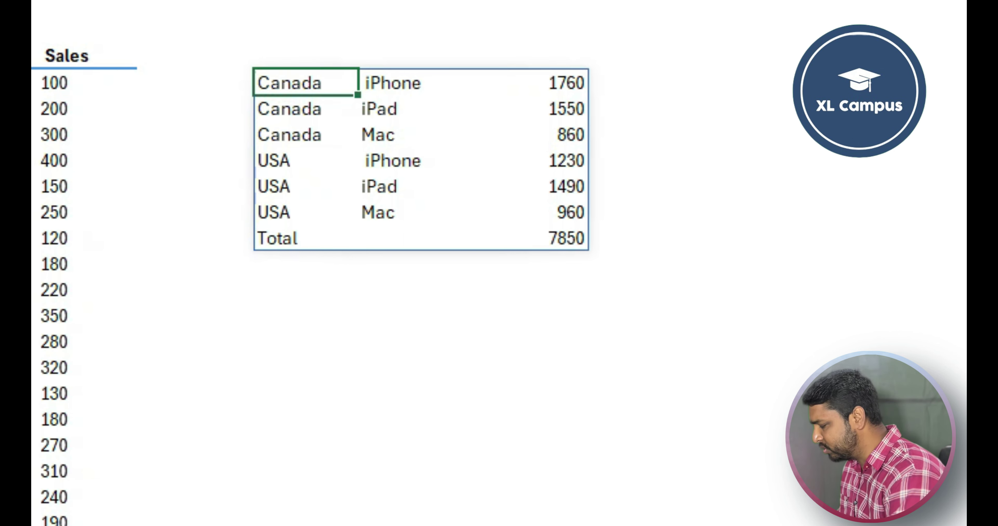
{"action": "key", "text": "F2"}
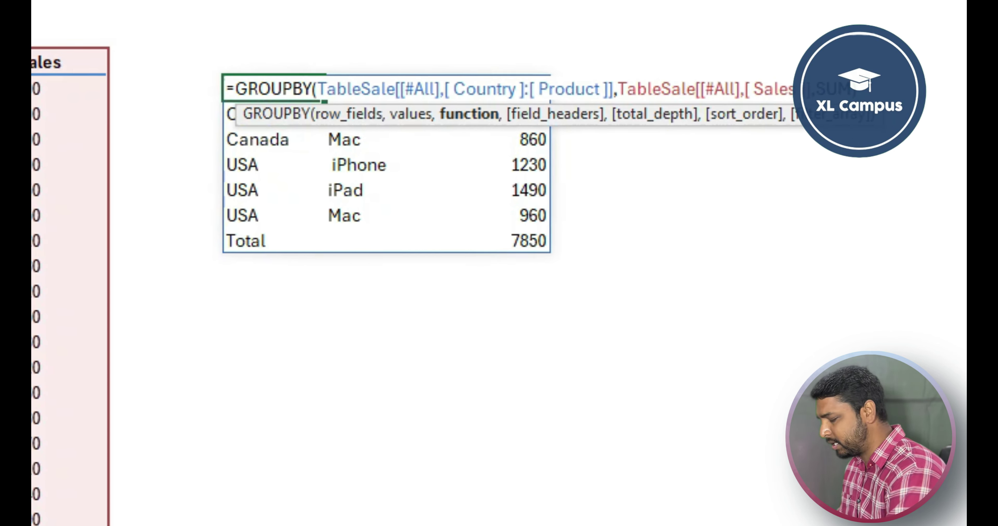
{"action": "type", "text": ","}
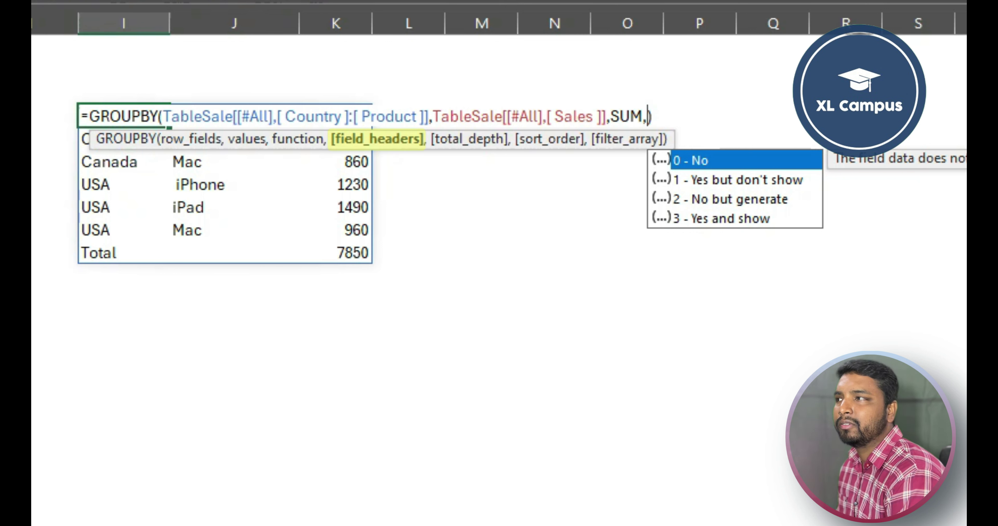
{"action": "key", "text": "Escape"}
{"action": "key", "text": "Escape"}
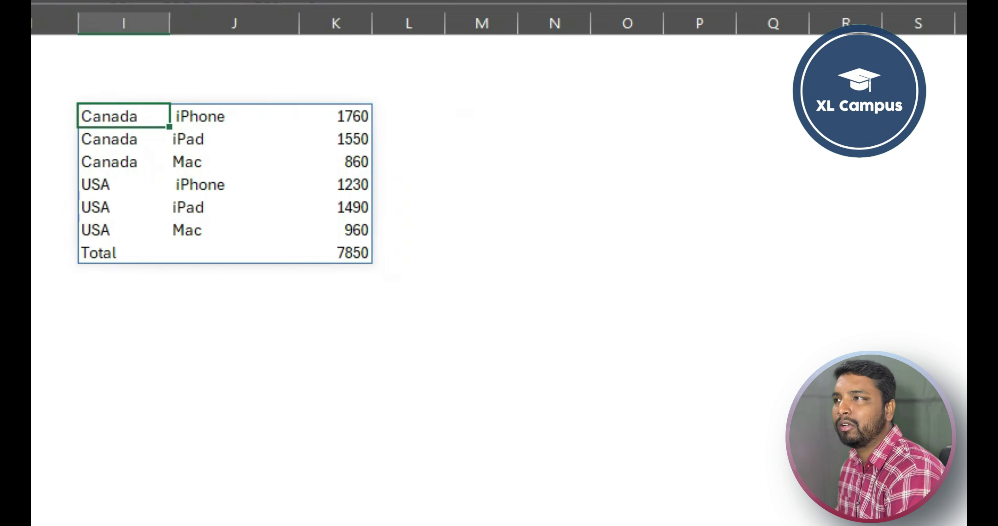
Add the field_headers argument 3 (Yes and show) to the GROUPBY formula.
{"action": "key", "text": "F2"}
{"action": "key", "text": "Left"}
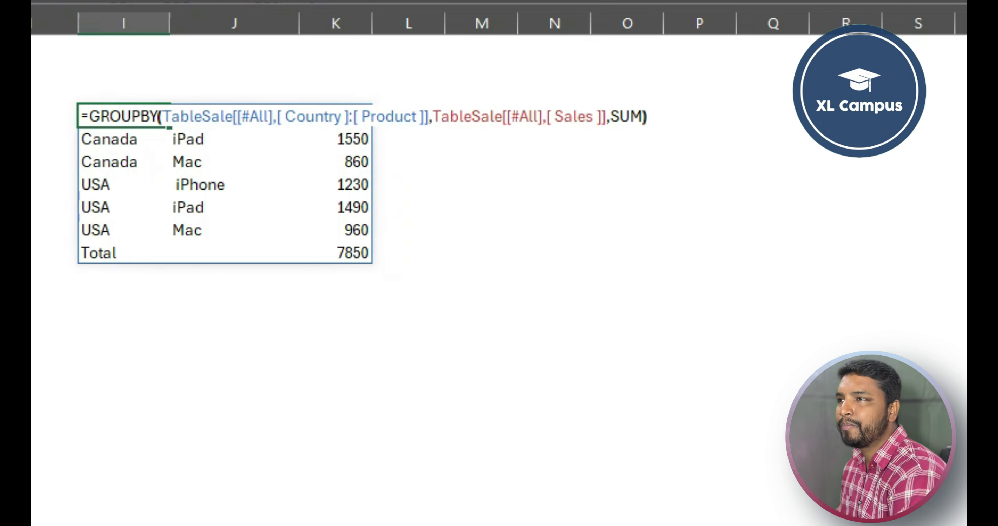
{"action": "type", "text": ","}
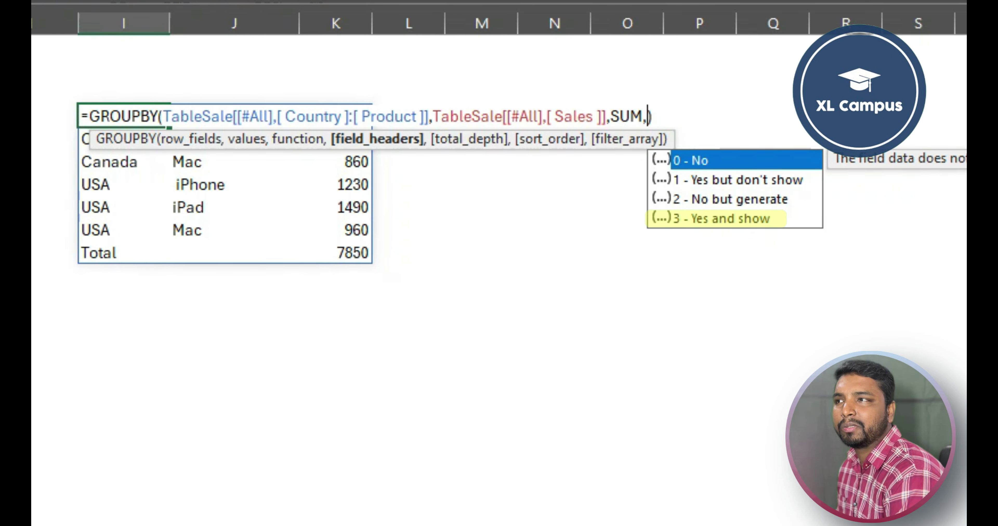
{"action": "type", "text": "3"}
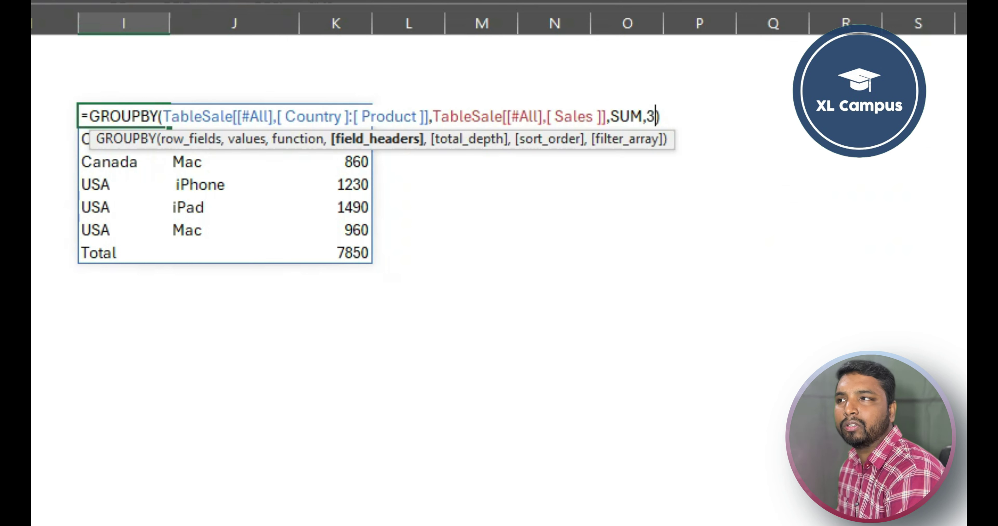
{"action": "type", "text": ")"}
{"action": "key", "text": "Return"}
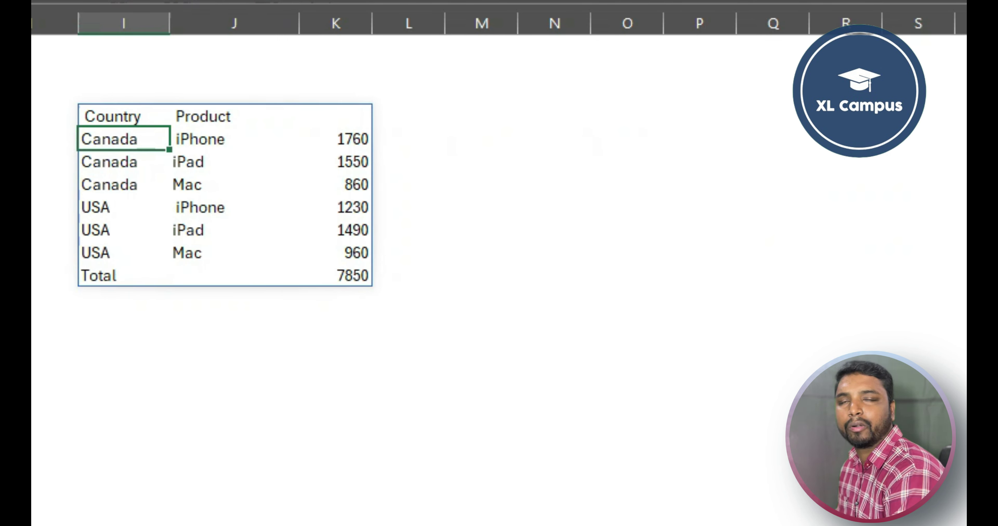
{"action": "key", "text": "Up"}
{"action": "key", "text": "Right"}
{"action": "key", "text": "shift+Left"}
{"action": "key", "text": "Left"}
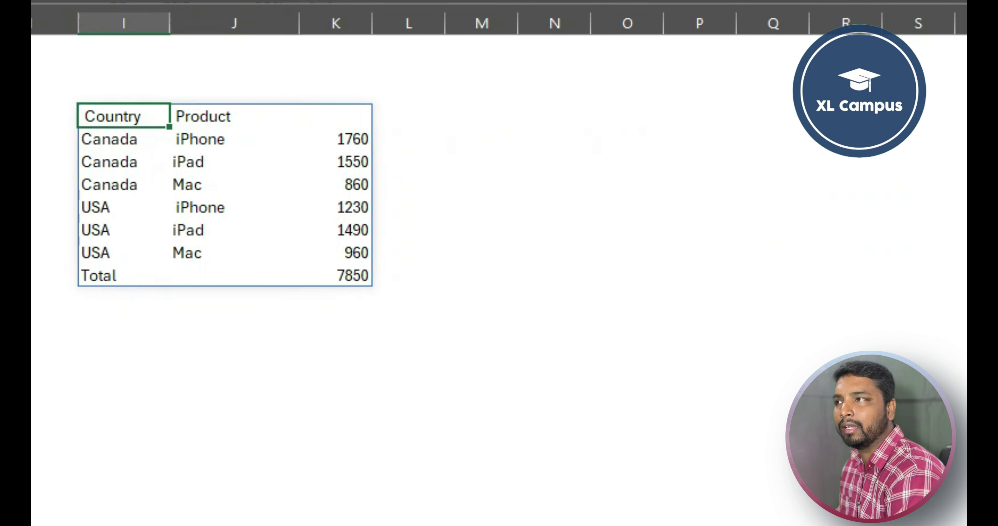
Add the total_depth argument 2 (Grand and subtotals) to the GROUPBY formula.
{"action": "key", "text": "F2"}
{"action": "key", "text": "Left"}
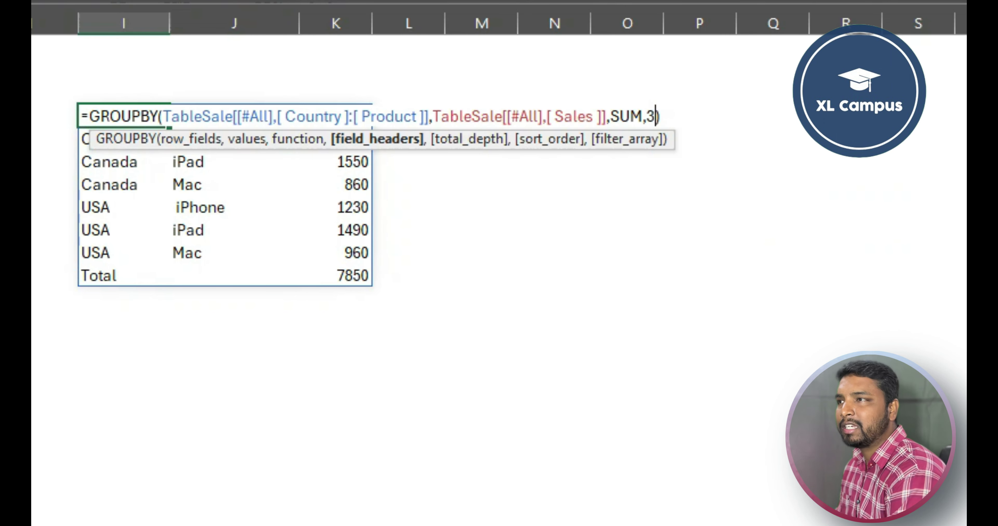
{"action": "type", "text": ","}
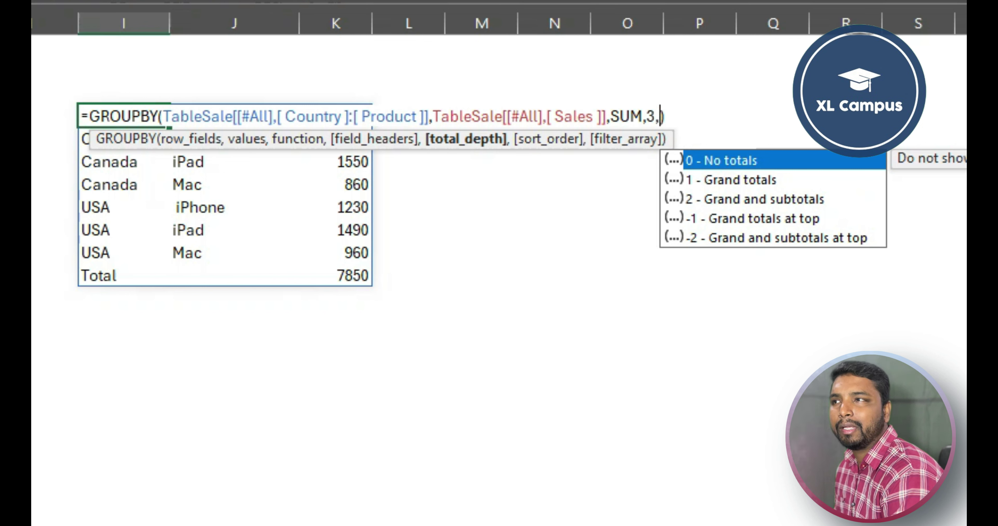
{"action": "key", "text": "Down"}
{"action": "key", "text": "Down"}
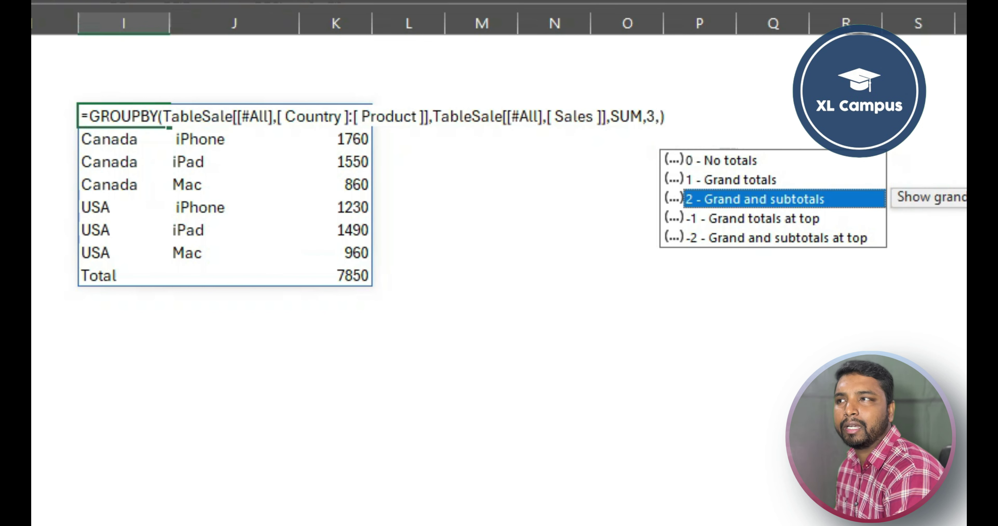
{"action": "key", "text": "Tab"}
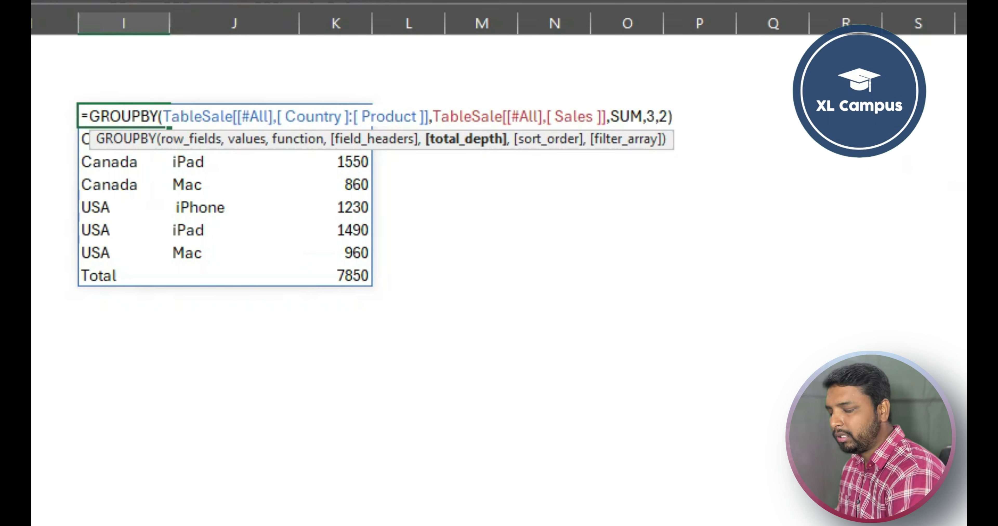
{"action": "key", "text": "Return"}
Examine the Canada and USA subtotal rows and the Grand Total row in the GROUPBY results.
{"action": "left_click_drag", "start_coordinate": [108, 208], "coordinate": [349, 207]}
{"action": "left_click_drag", "start_coordinate": [108, 299], "coordinate": [251, 299]}
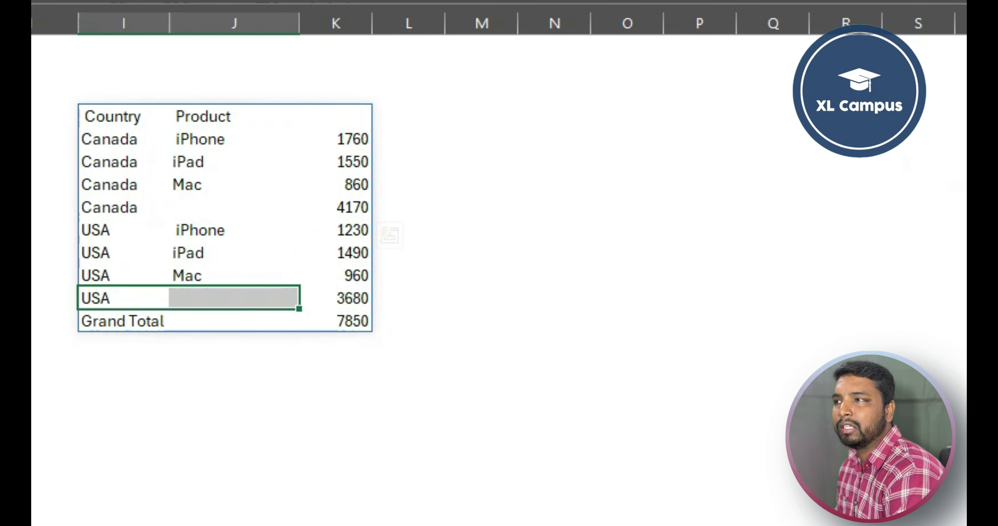
{"action": "key", "text": "shift+Right"}
{"action": "key", "text": "Down"}
{"action": "key", "text": "shift+Right"}
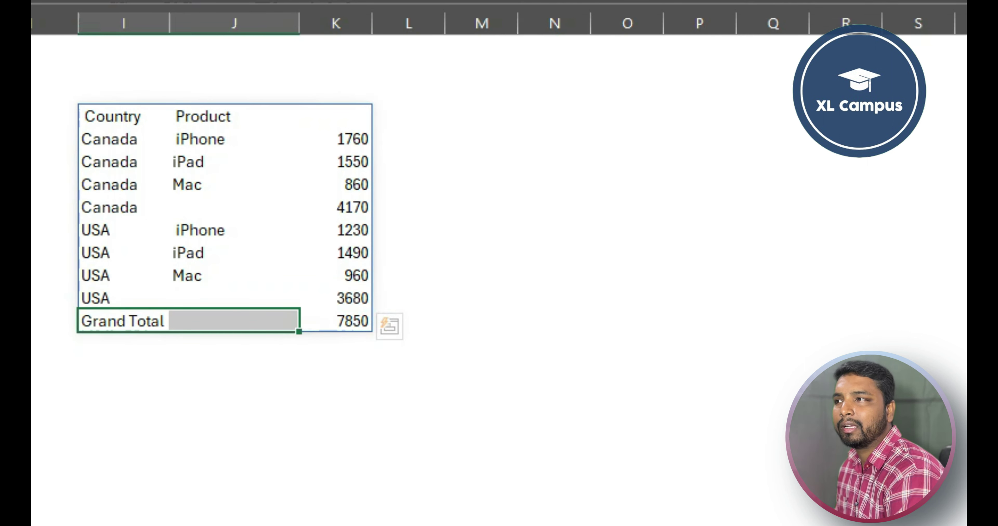
{"action": "key", "text": "shift+Right"}
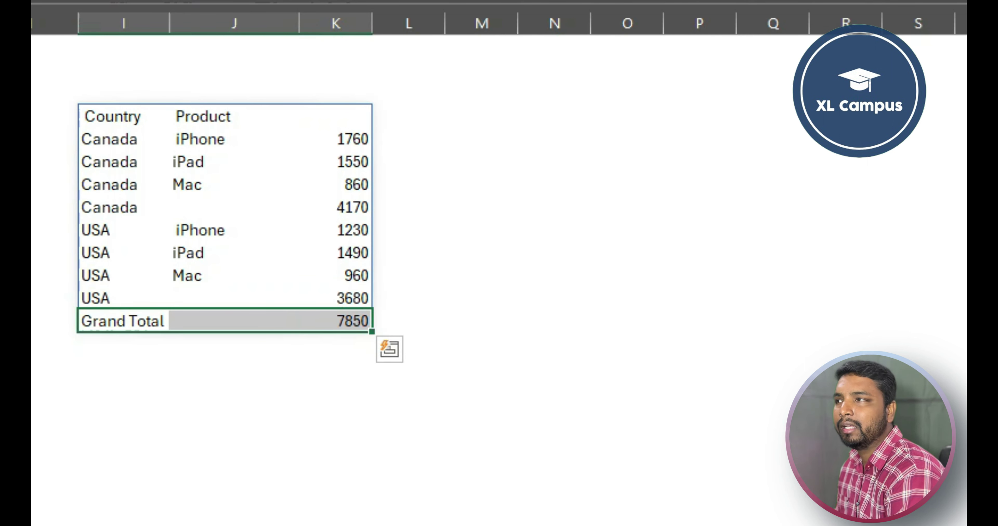
{"action": "key", "text": "ctrl+Up"}
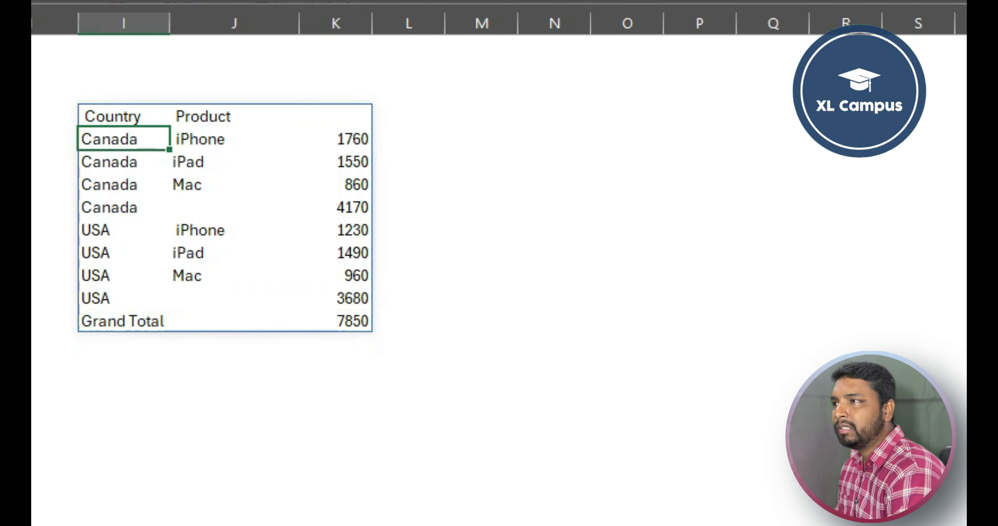
{"action": "key", "text": "F2"}
{"action": "key", "text": "Left"}
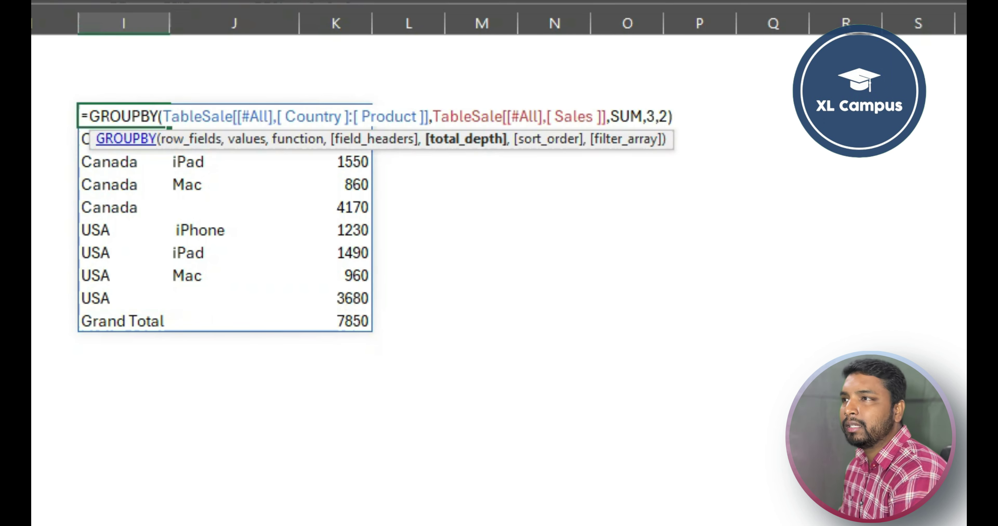
{"action": "type", "text": ","}
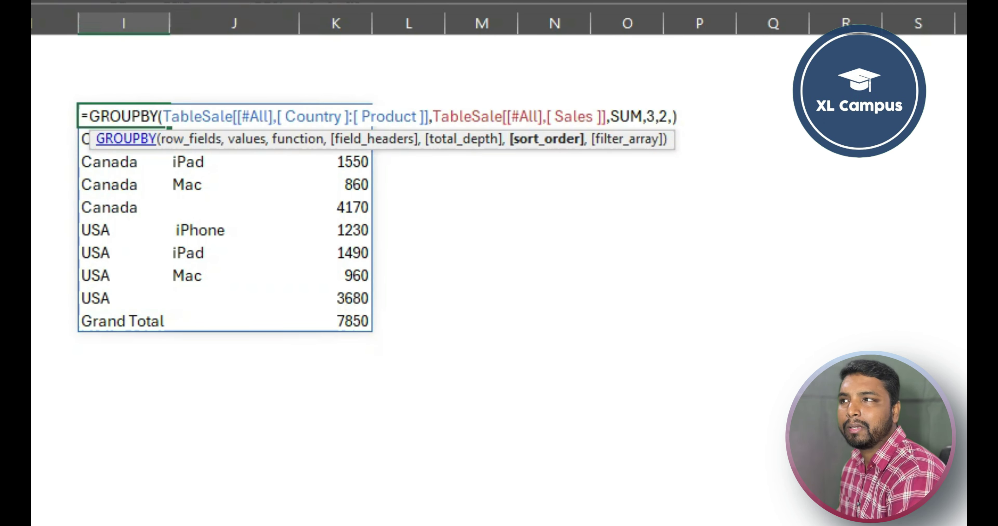
{"action": "key", "text": "BackSpace"}
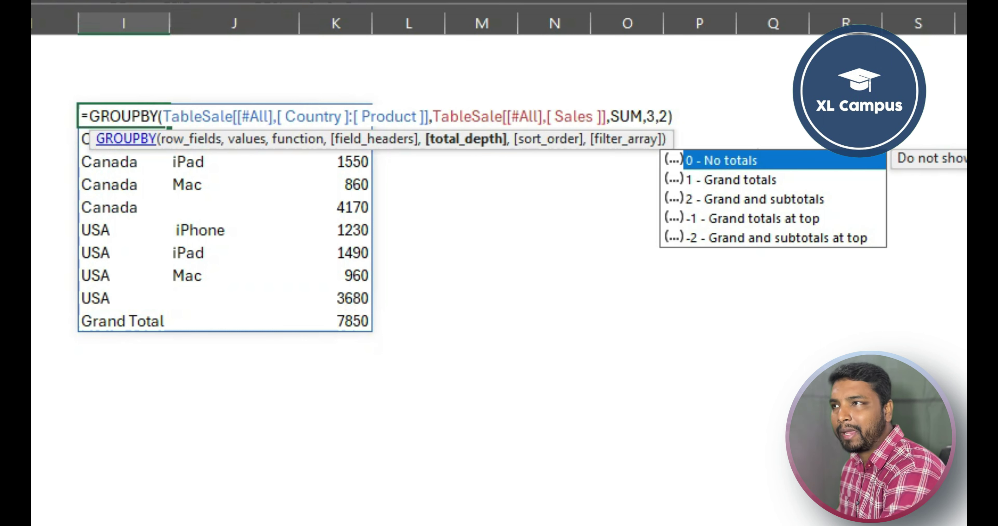
{"action": "key", "text": "Escape"}
{"action": "key", "text": "Escape"}
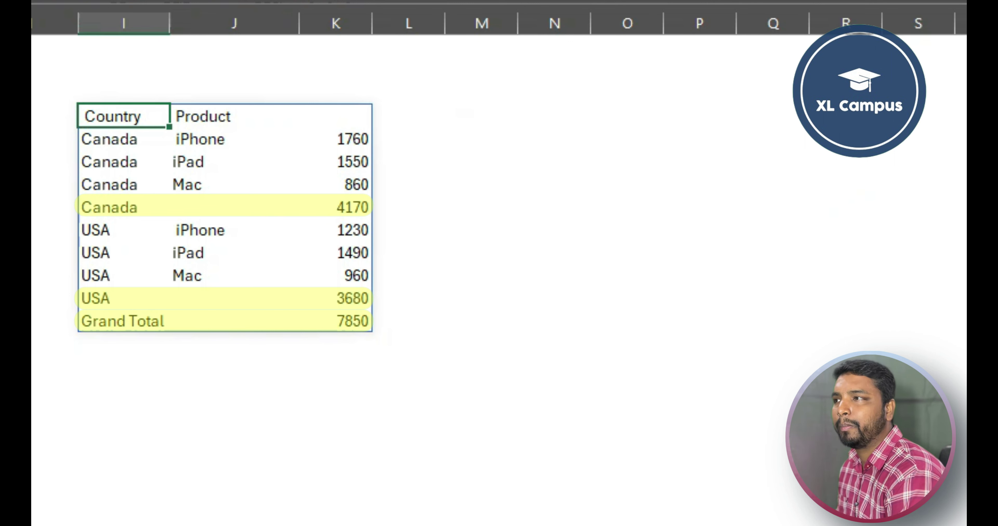
Try total_depth -2 in the GROUPBY formula to place grand and subtotals at the top, and undo the change.
{"action": "key", "text": "F2"}
{"action": "key", "text": "Left"}
{"action": "key", "text": "Left"}
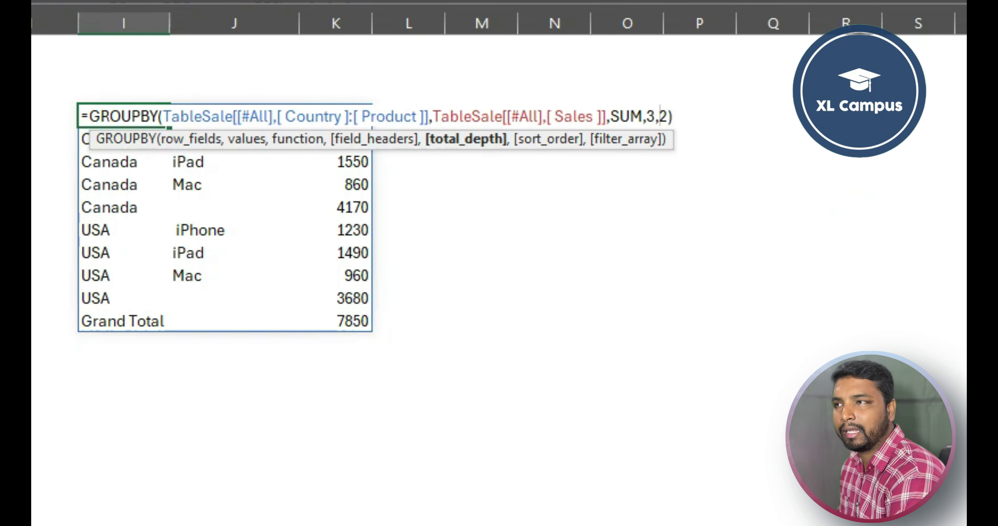
{"action": "type", "text": "-"}
{"action": "key", "text": "Return"}
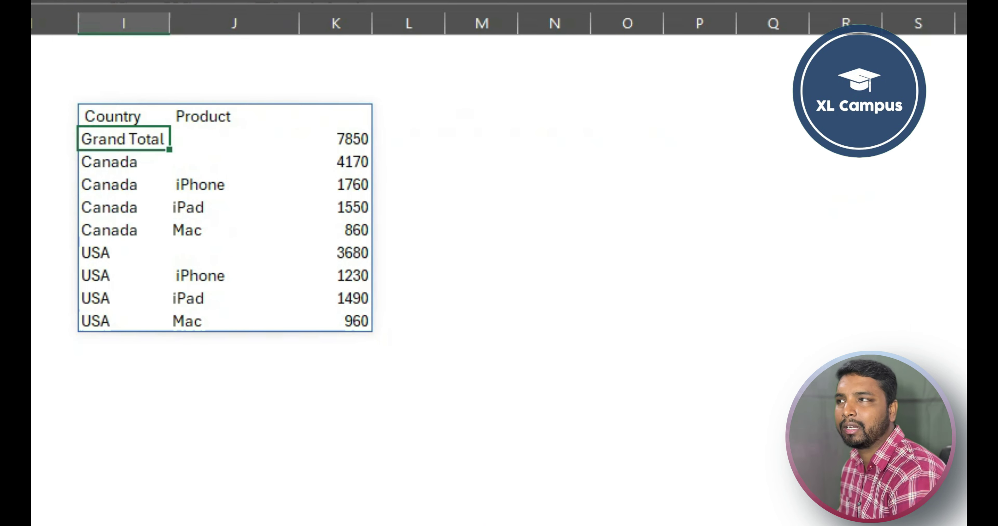
{"action": "key", "text": "shift+Right"}
{"action": "key", "text": "shift+Right"}
{"action": "key", "text": "shift+Down"}
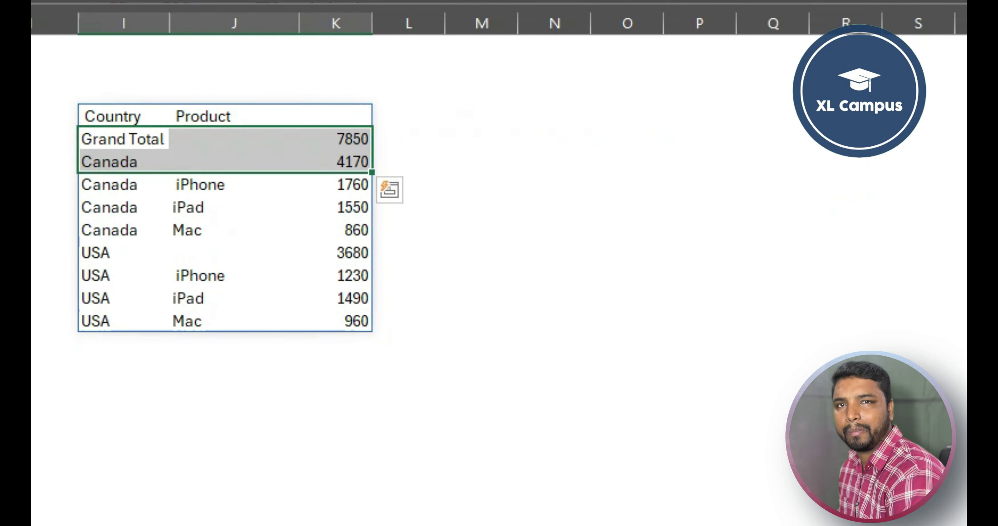
{"action": "key", "text": "ctrl+z"}
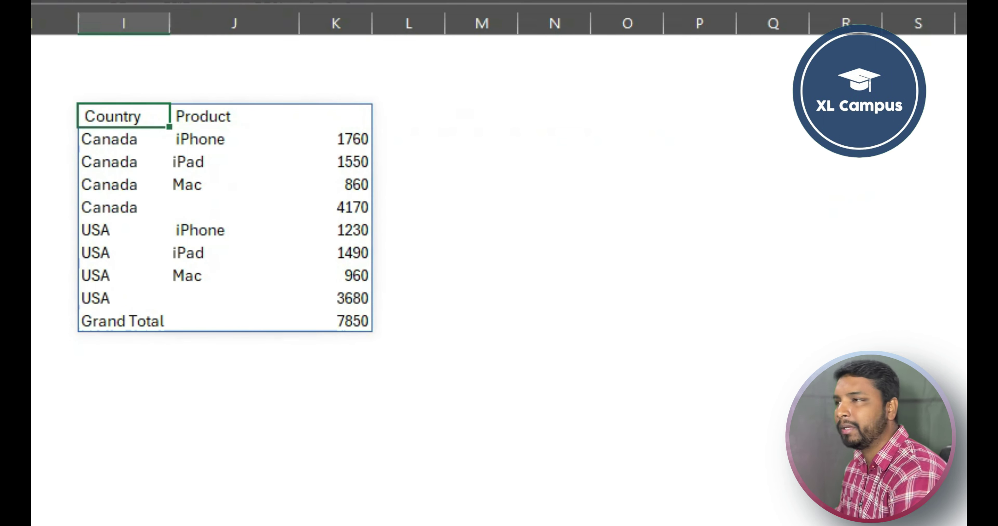
Add the sort_order argument 3 to the GROUPBY formula to sort ascending by sales, and check the USA values.
{"action": "key", "text": "F2"}
{"action": "key", "text": "Left"}
{"action": "type", "text": ","}
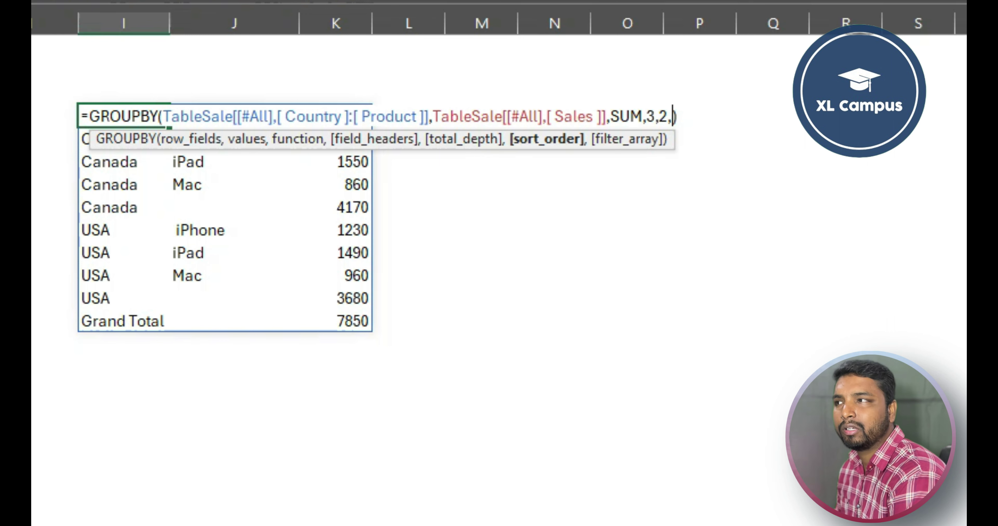
{"action": "type", "text": "3"}
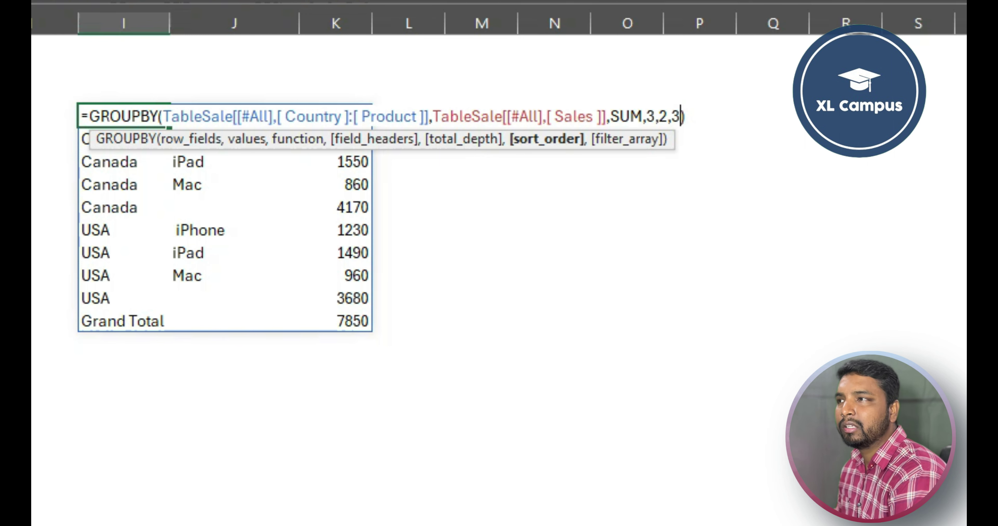
{"action": "key", "text": "Return"}
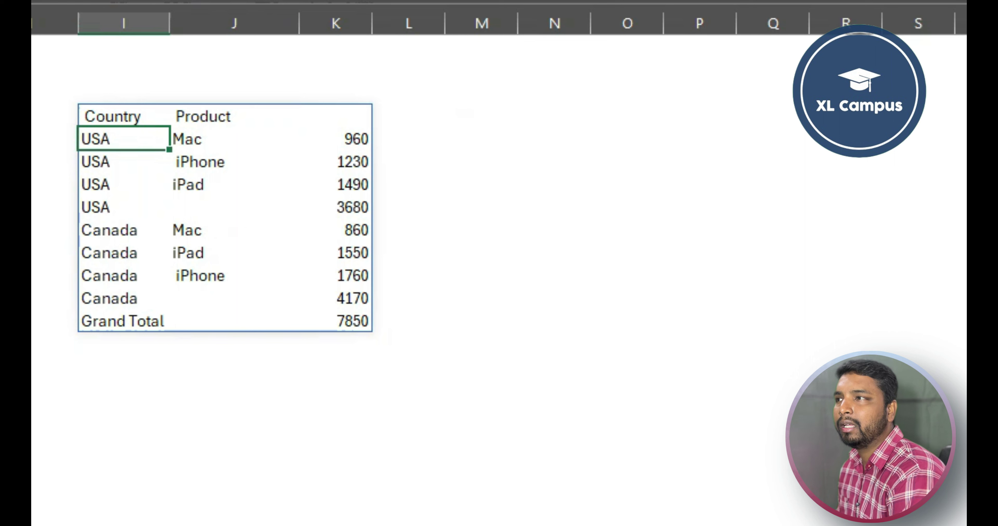
{"action": "left_click_drag", "start_coordinate": [335, 138], "coordinate": [335, 185]}
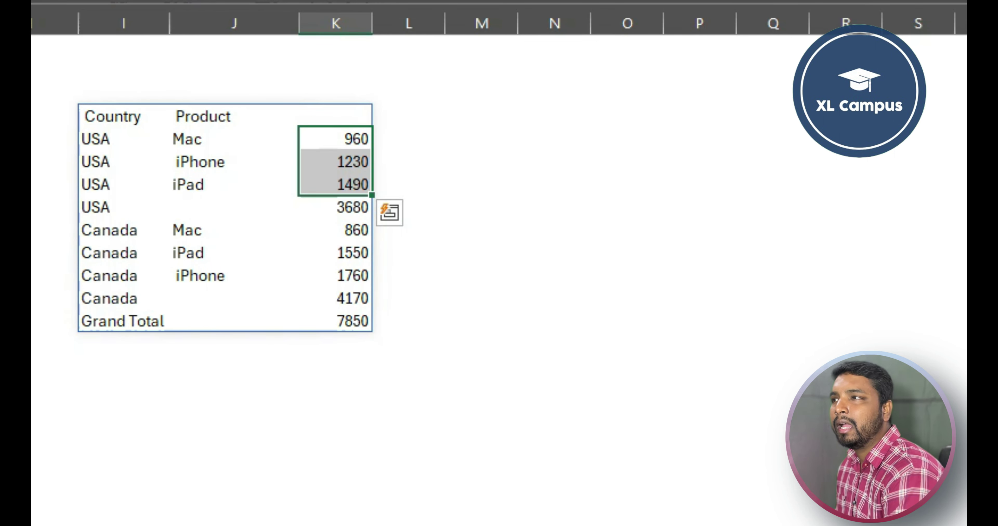
Change the GROUPBY formula's sort_order argument to -3 to sort descending by sales.
{"action": "left_click", "coordinate": [124, 116]}
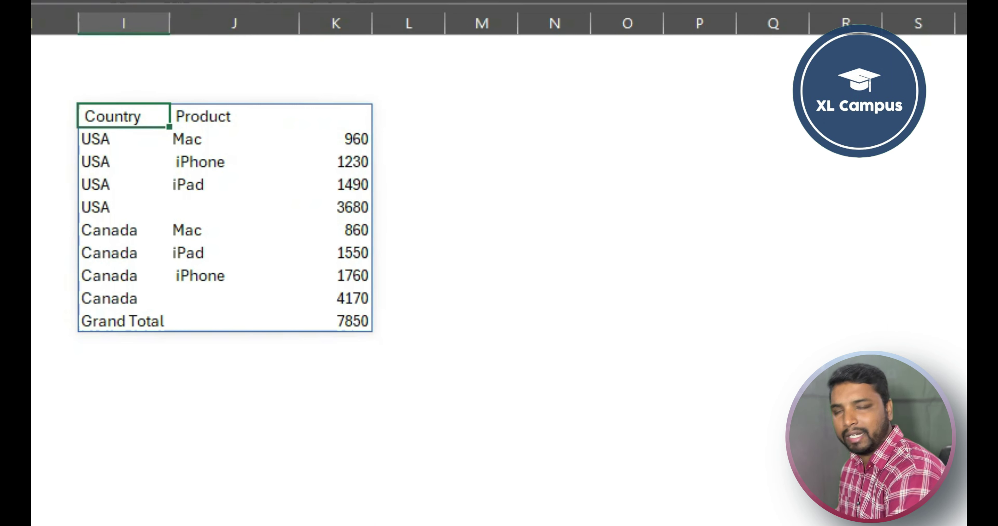
{"action": "key", "text": "F2"}
{"action": "key", "text": "Left"}
{"action": "key", "text": "Left"}
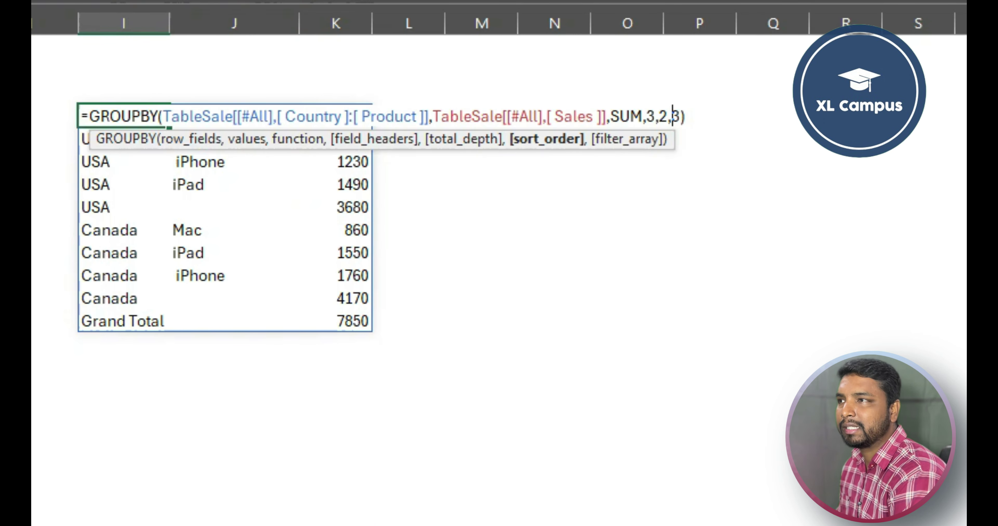
{"action": "type", "text": "-"}
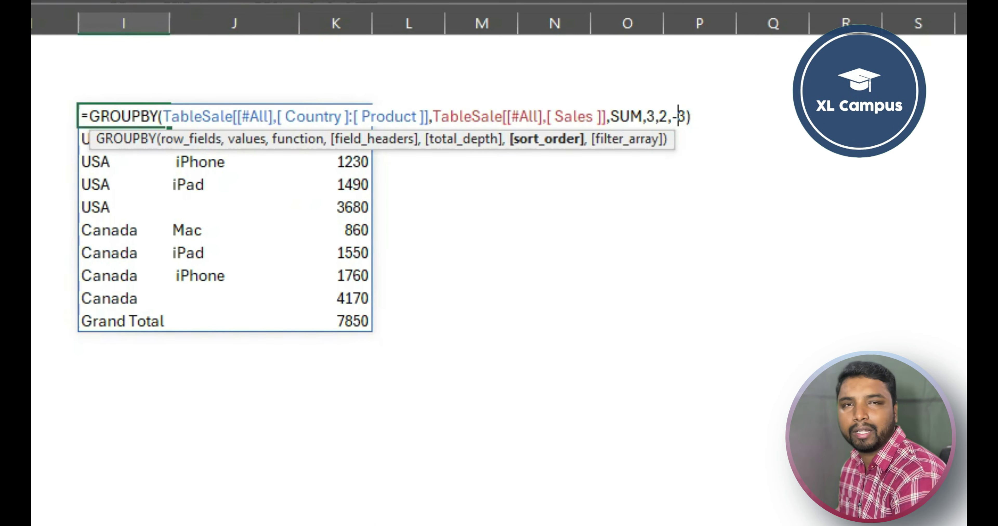
{"action": "key", "text": "Return"}
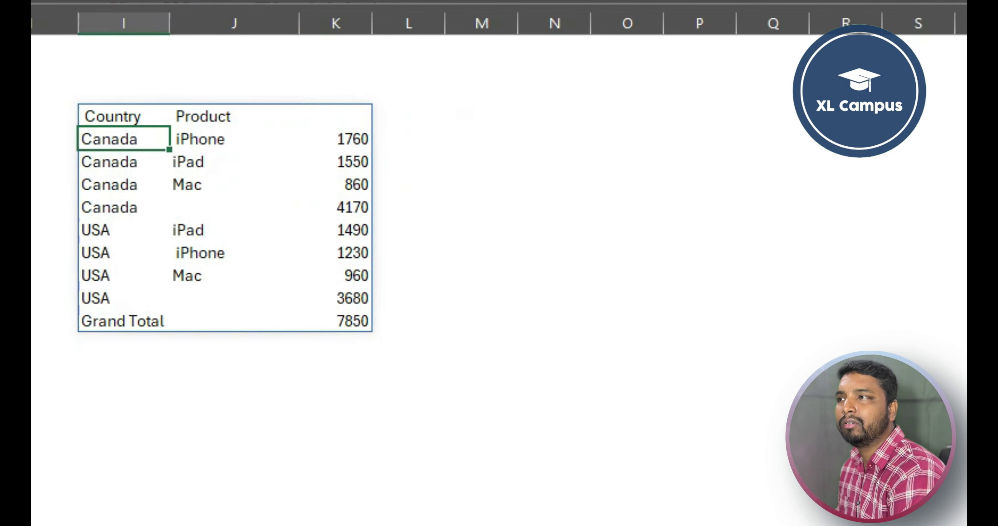
{"action": "key", "text": "Up"}
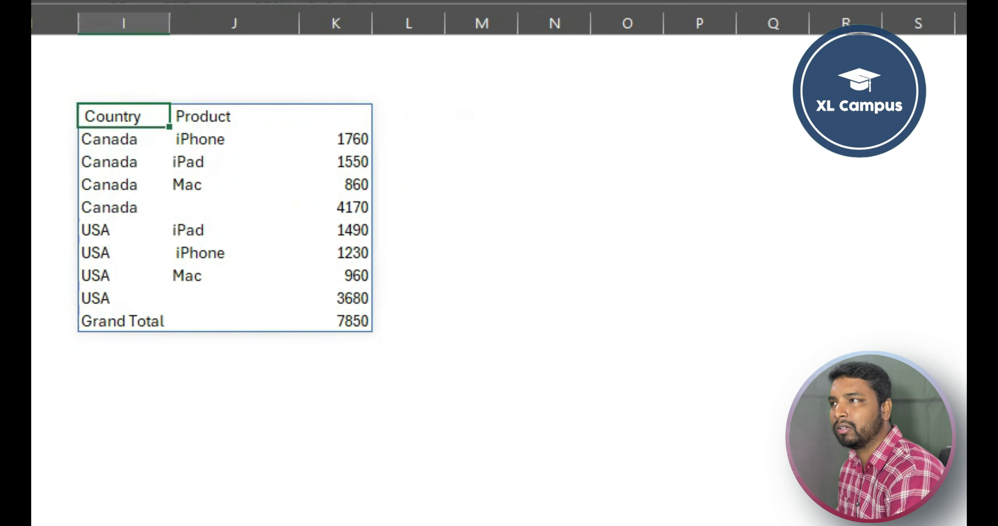
{"action": "key", "text": "F2"}
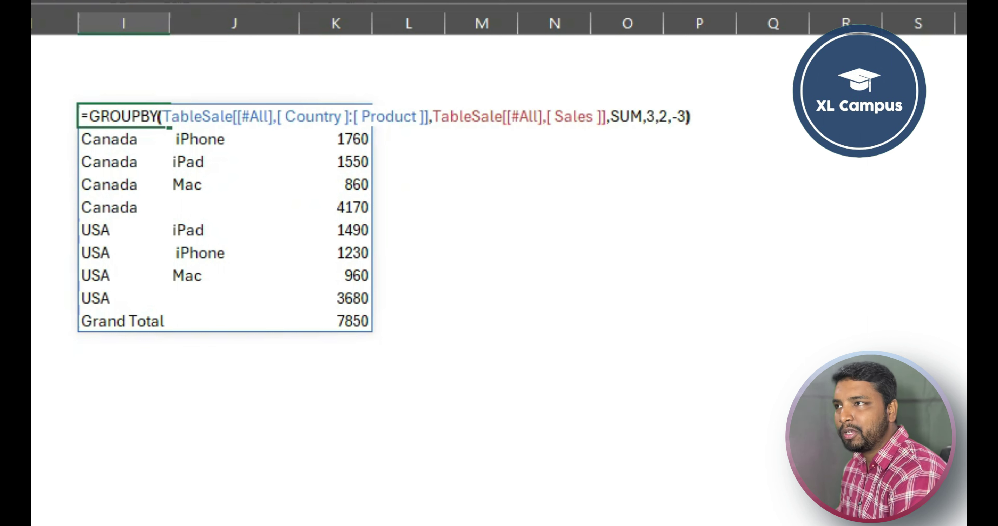
{"action": "key", "text": "Left"}
{"action": "type", "text": ","}
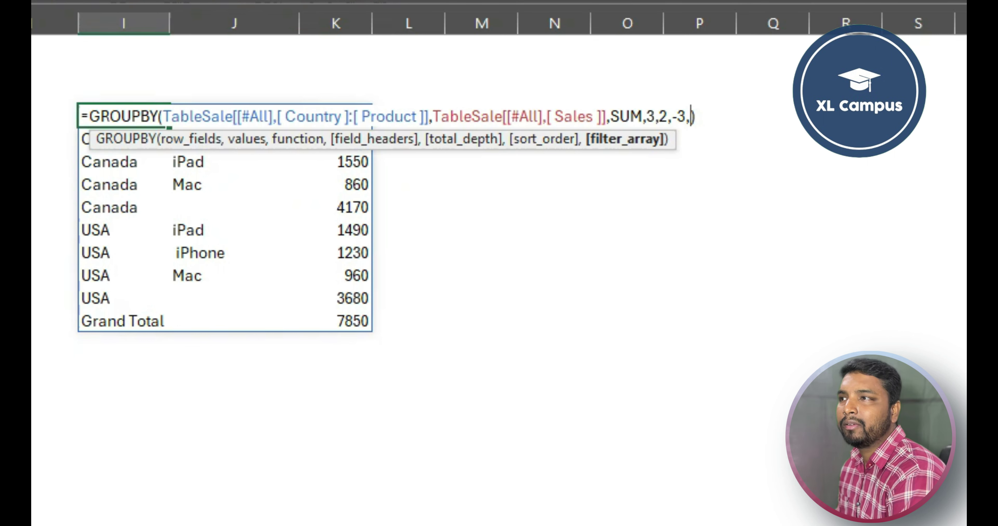
{"action": "key", "text": "Escape"}
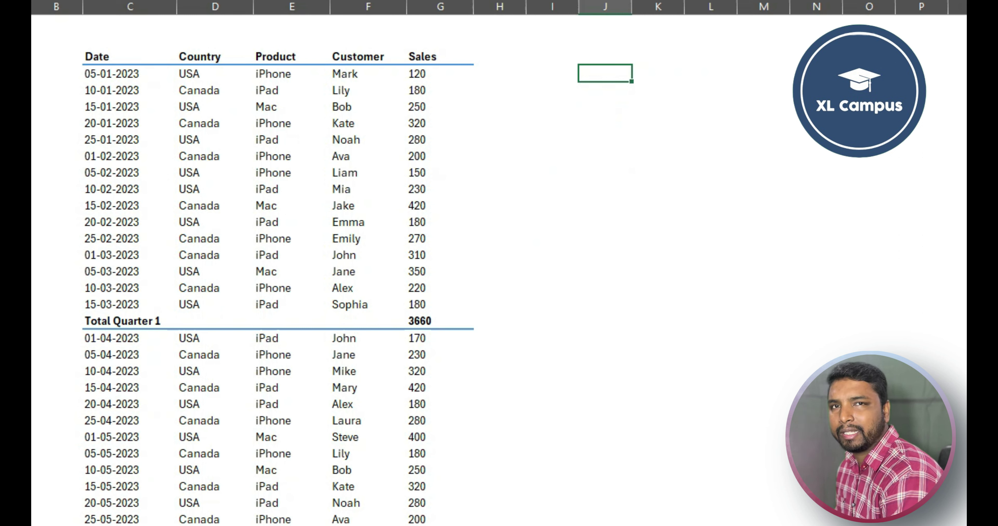
Start a GROUPBY formula in column J beside the first row of the quarterly data, using Country and Product range D3:E67 as row fields.
{"action": "type", "text": "=gr"}
{"action": "key", "text": "Tab"}
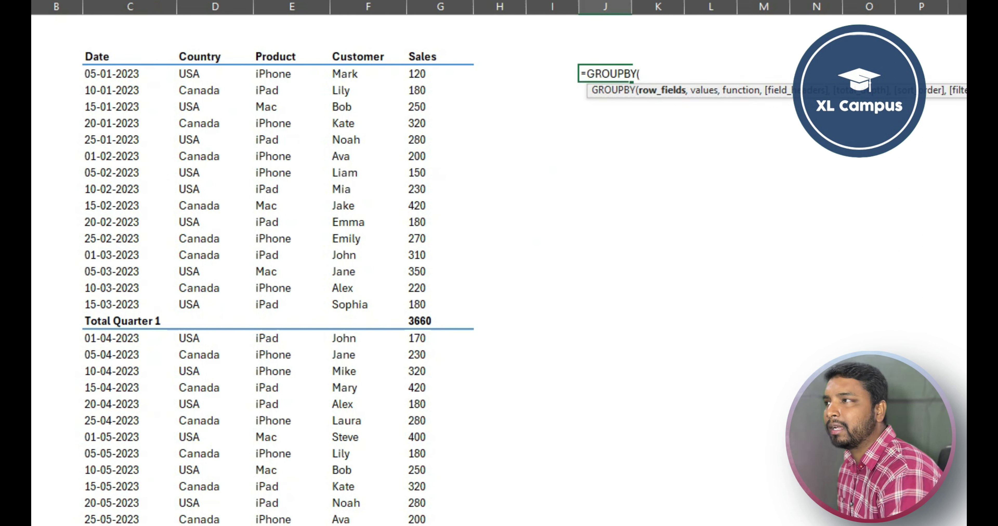
{"action": "left_click", "coordinate": [215, 57]}
{"action": "left_click_drag", "start_coordinate": [215, 57], "coordinate": [294, 525]}
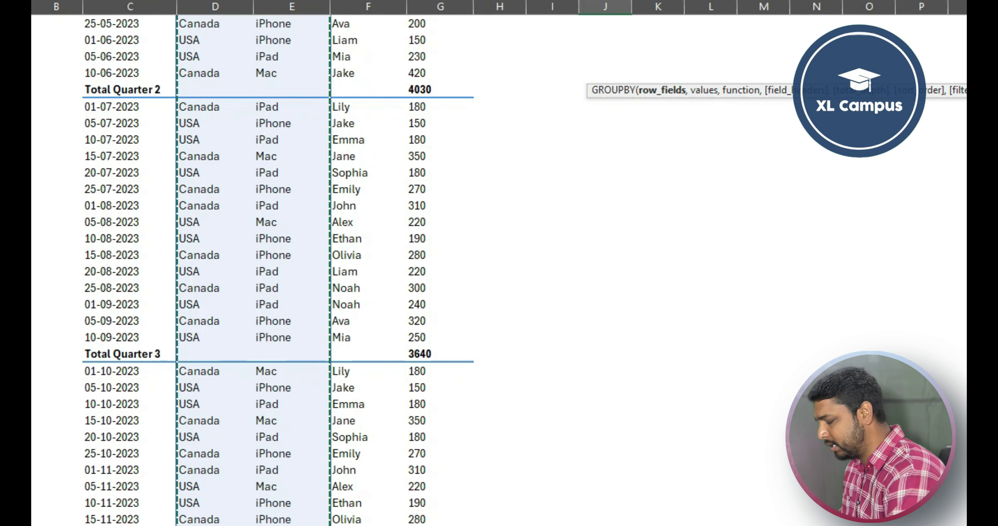
{"action": "type", "text": ","}
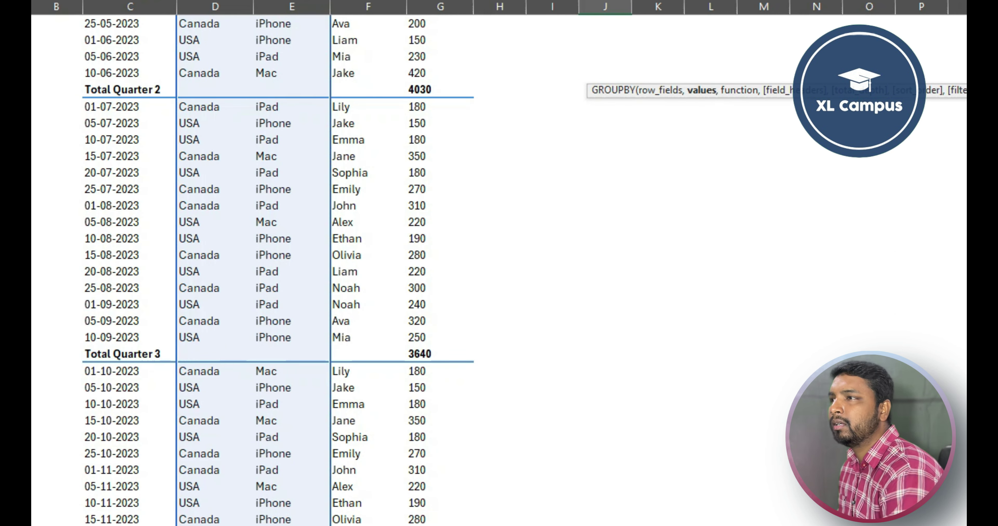
Enter the Sales range G3:G67, including its header, as the values argument of the new GROUPBY formula.
{"action": "scroll", "coordinate": [499, 271], "scroll_direction": "up", "scroll_amount": 10}
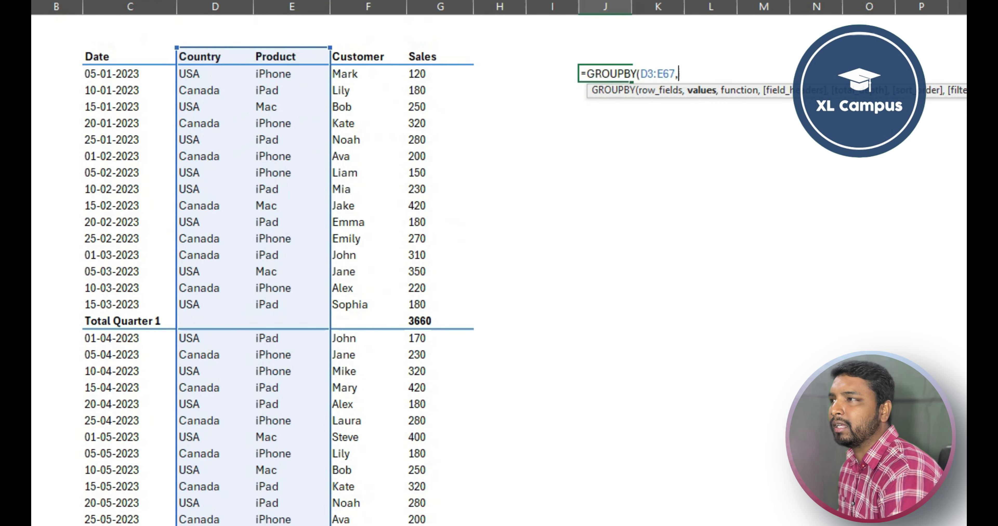
{"action": "left_click_drag", "start_coordinate": [423, 56], "coordinate": [441, 91]}
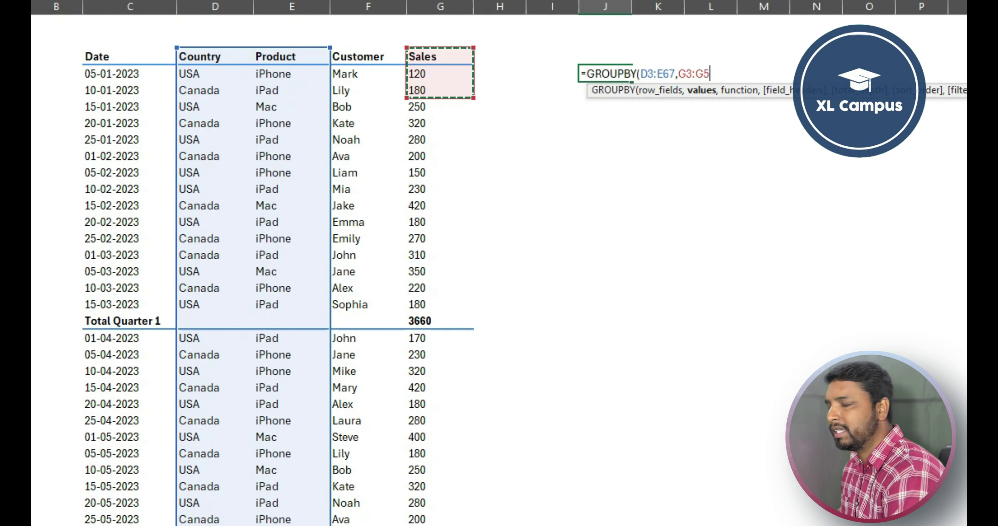
{"action": "key", "text": "BackSpace"}
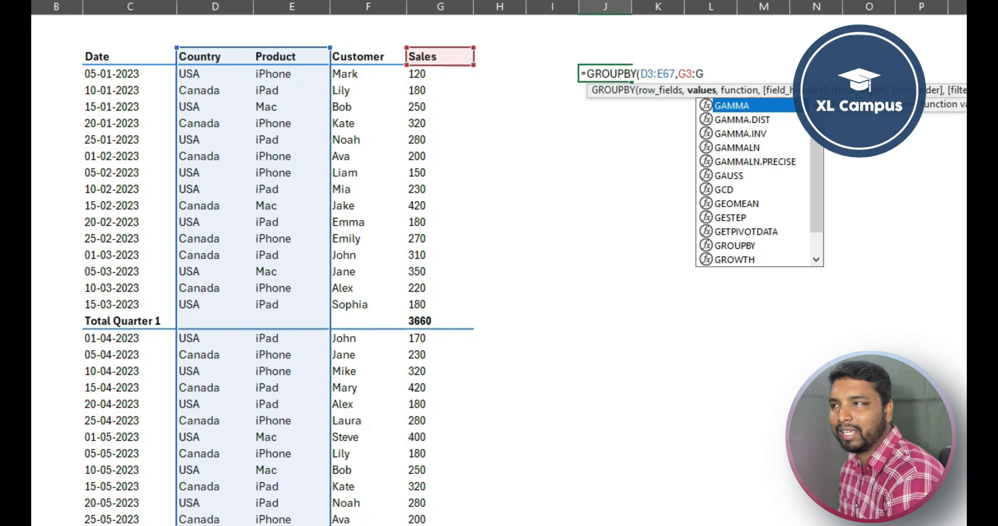
{"action": "type", "text": "67"}
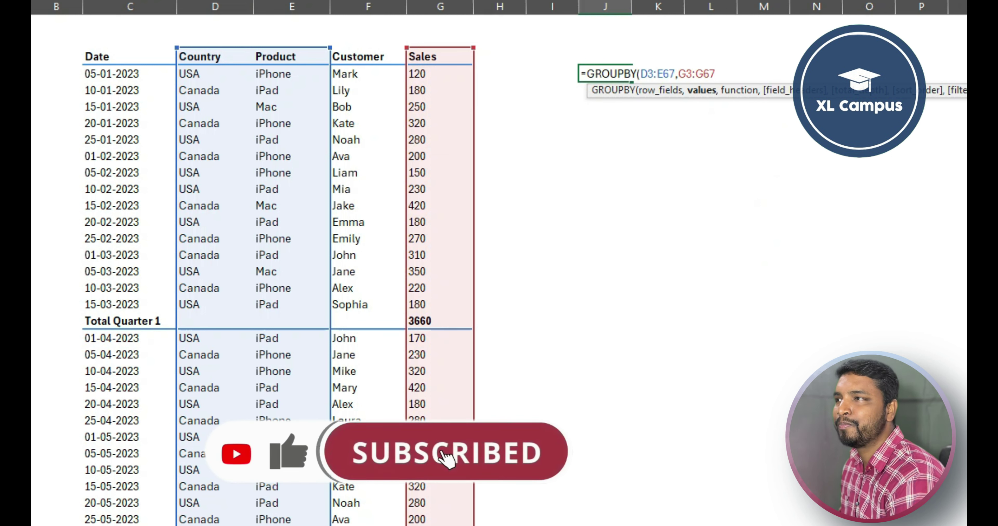
Complete the GROUPBY formula beside the quarterly data with SUM as its function argument.
{"action": "type", "text": ","}
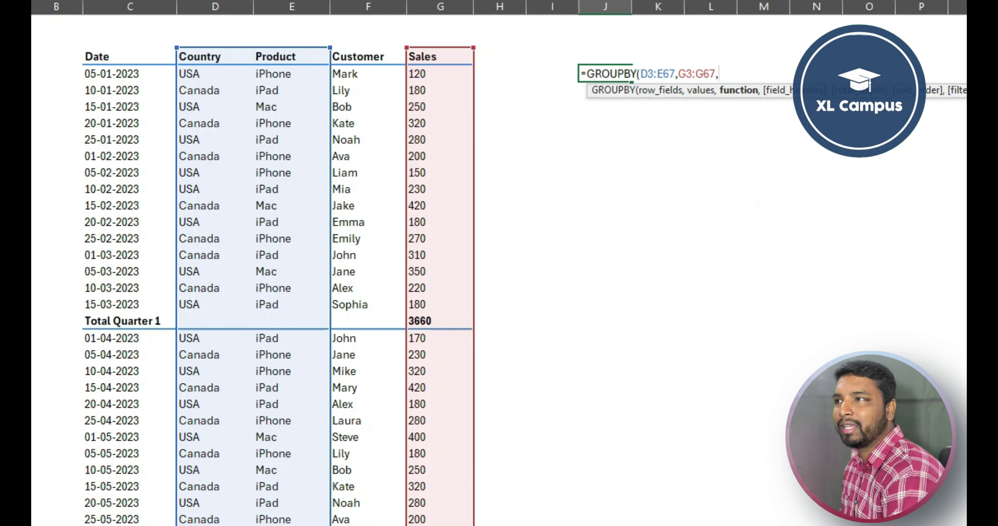
{"action": "type", "text": "su"}
{"action": "key", "text": "Tab"}
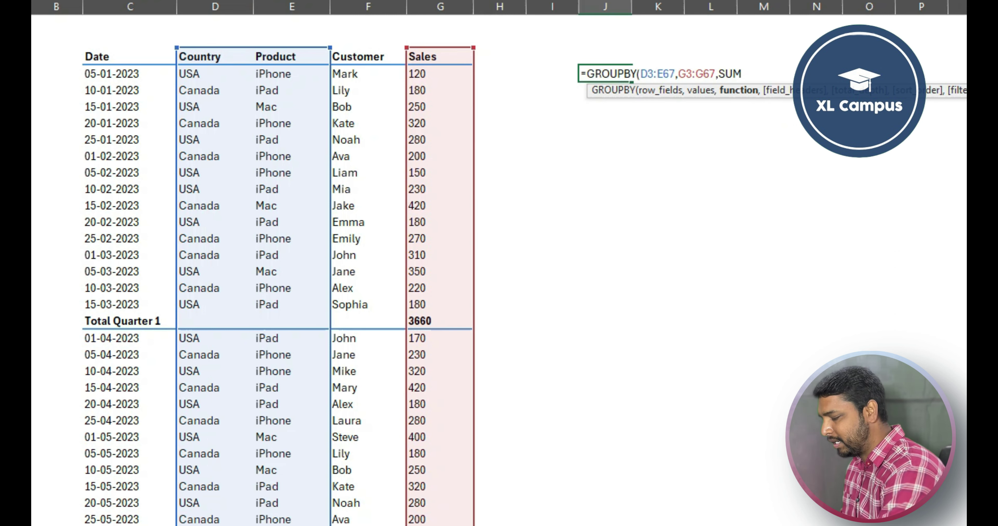
{"action": "type", "text": ")"}
{"action": "key", "text": "Return"}
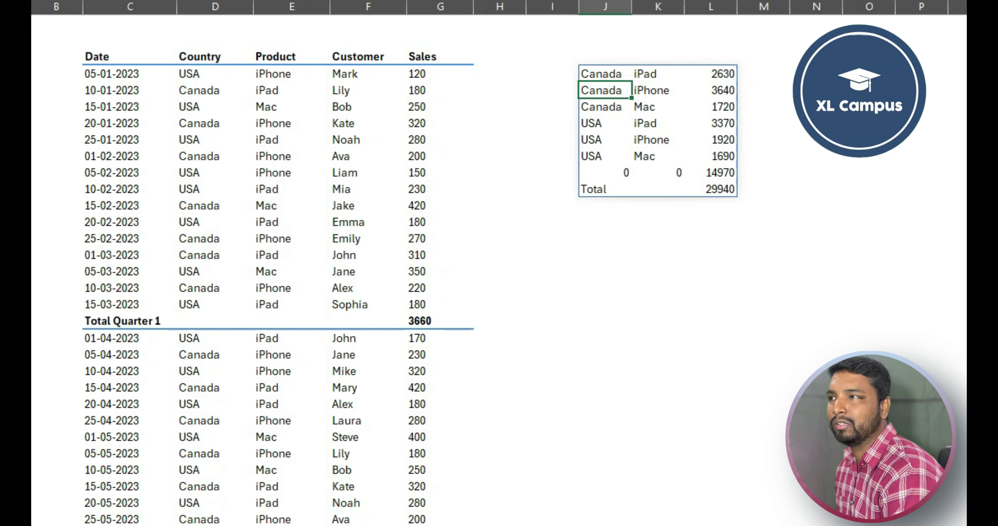
Compare the zero-labelled row and Total row of the GROUPBY result with the Country and Product cells in the Total Quarter 1 row.
{"action": "left_click_drag", "start_coordinate": [605, 172], "coordinate": [711, 173]}
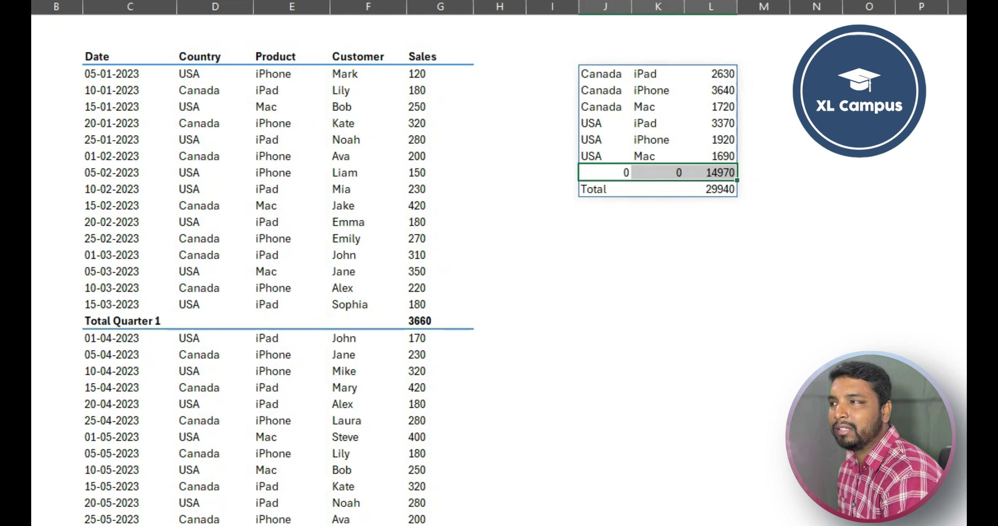
{"action": "left_click_drag", "start_coordinate": [215, 321], "coordinate": [292, 321]}
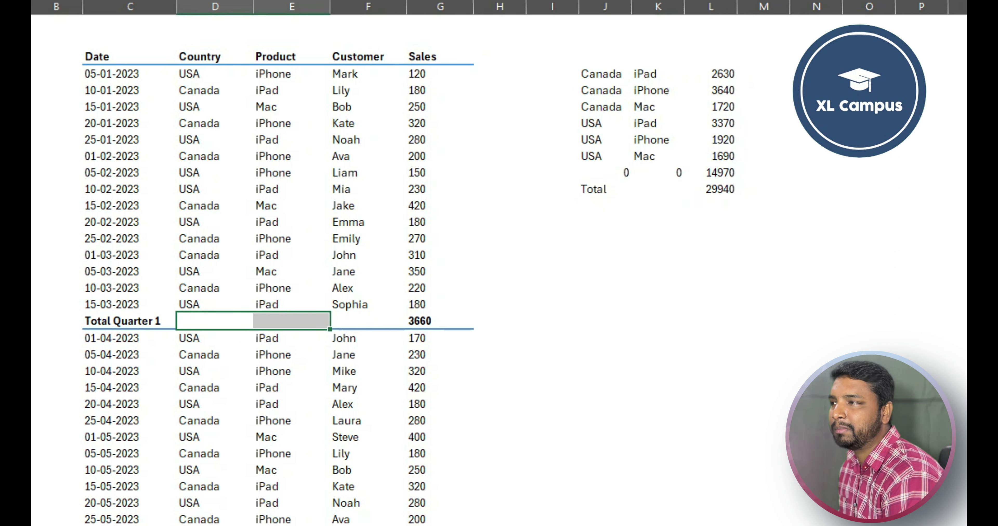
{"action": "left_click_drag", "start_coordinate": [710, 173], "coordinate": [658, 189]}
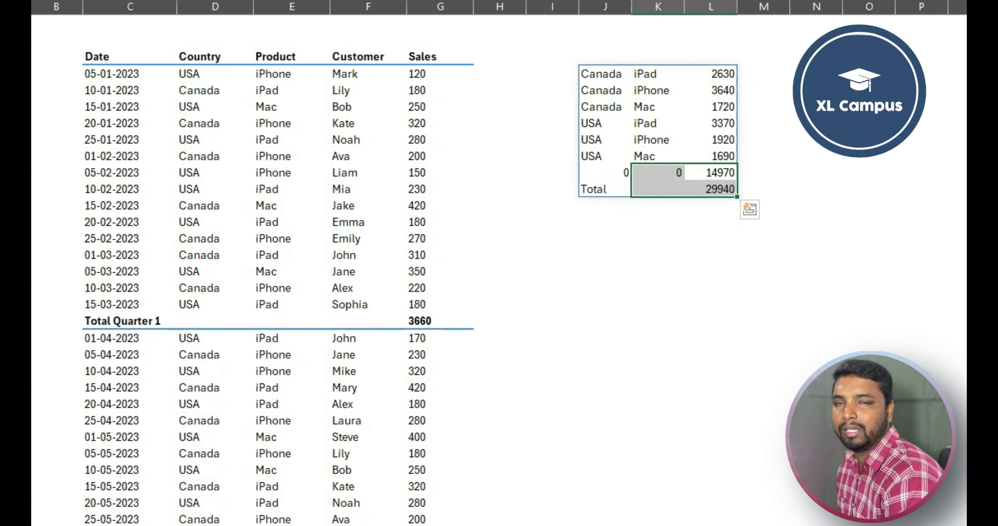
{"action": "left_click", "coordinate": [605, 189]}
{"action": "left_click", "coordinate": [605, 173]}
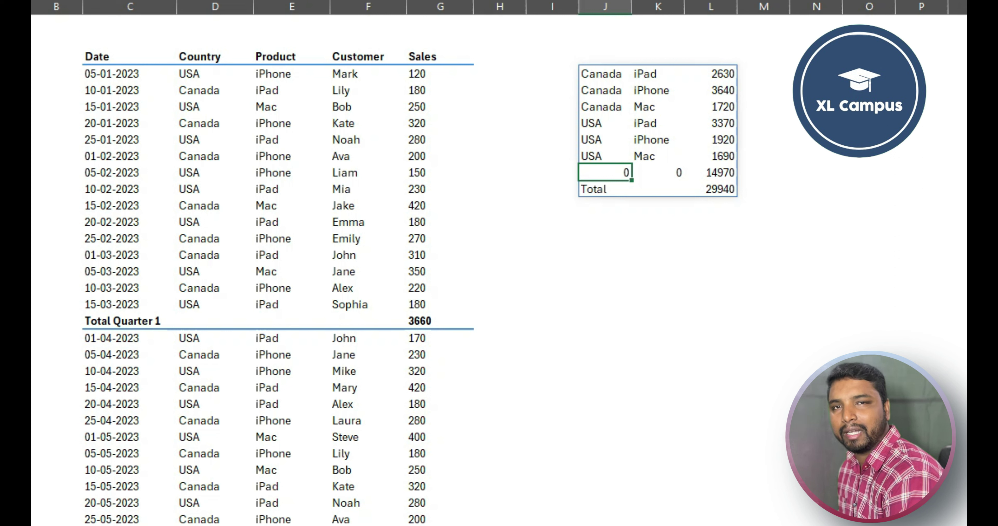
{"action": "left_click_drag", "start_coordinate": [215, 321], "coordinate": [291, 321]}
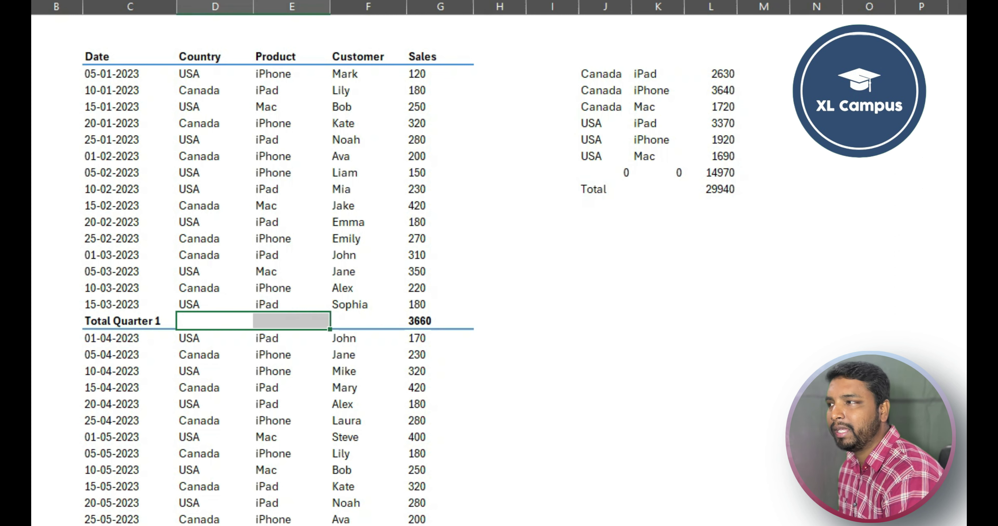
Add the filter_array argument D3:D67<>"" to the quarterly GROUPBY formula, leaving the optional arguments between SUM and the filter empty.
{"action": "left_click", "coordinate": [605, 73]}
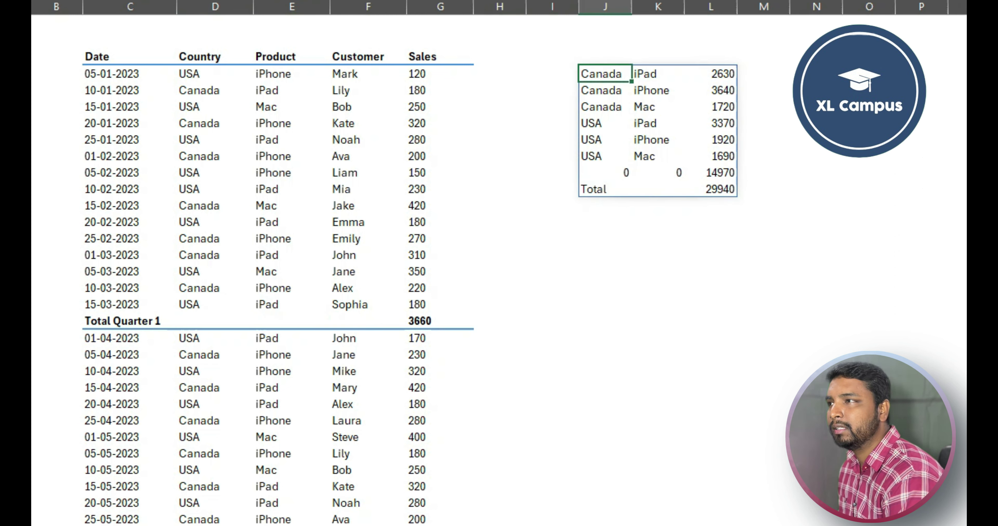
{"action": "key", "text": "F2"}
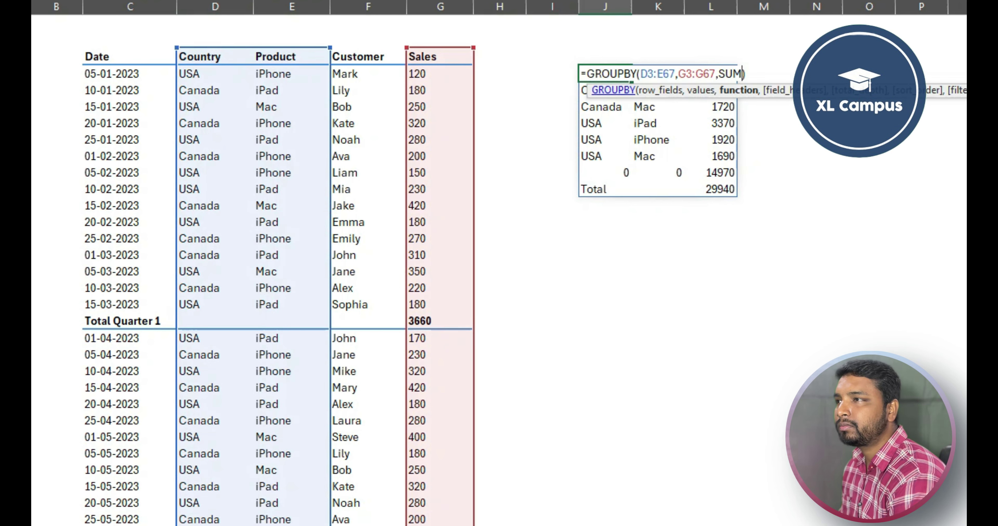
{"action": "type", "text": ",,,,"}
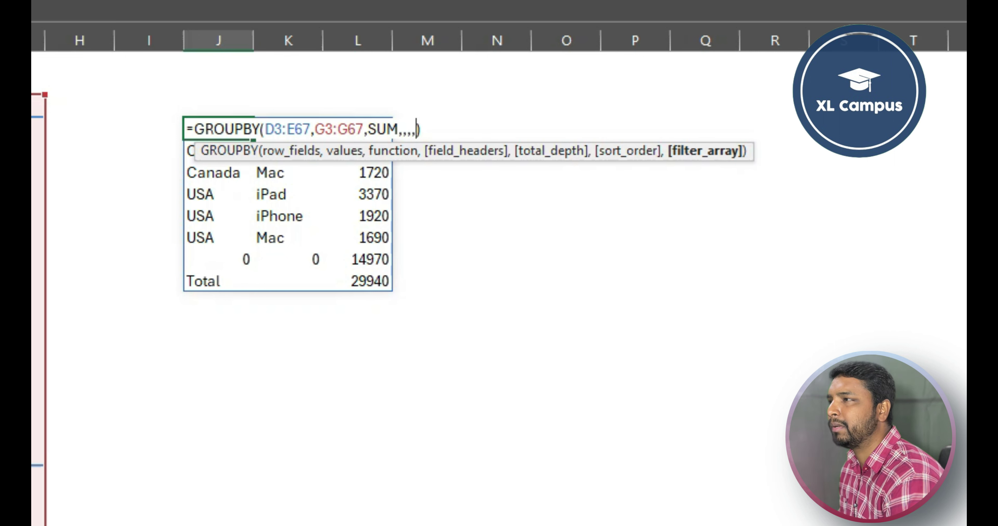
{"action": "type", "text": "D3:D5"}
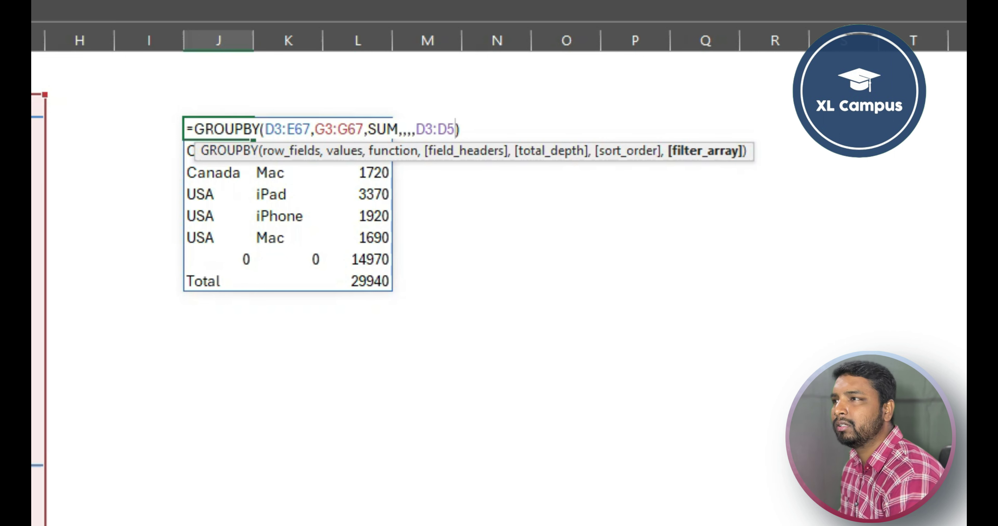
{"action": "key", "text": "BackSpace"}
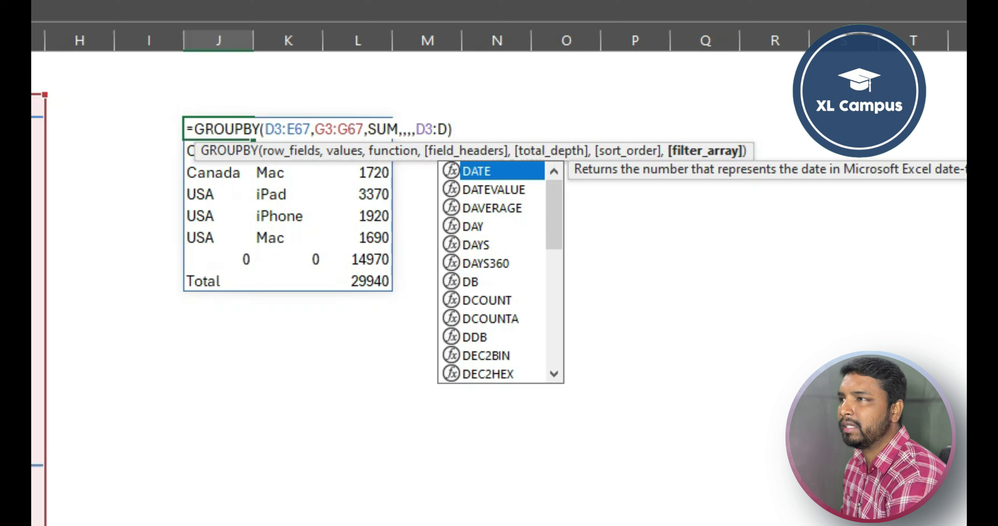
{"action": "type", "text": "67"}
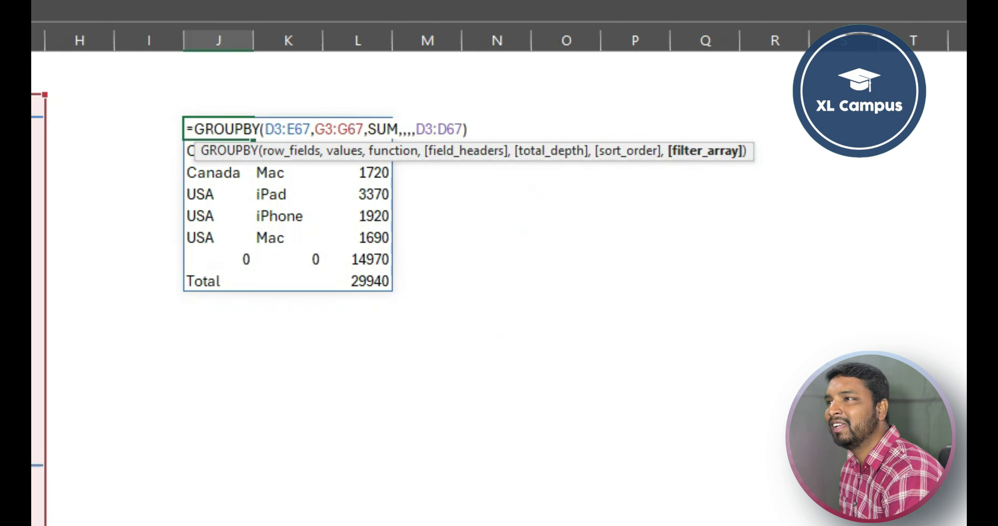
{"action": "type", "text": "<>"}
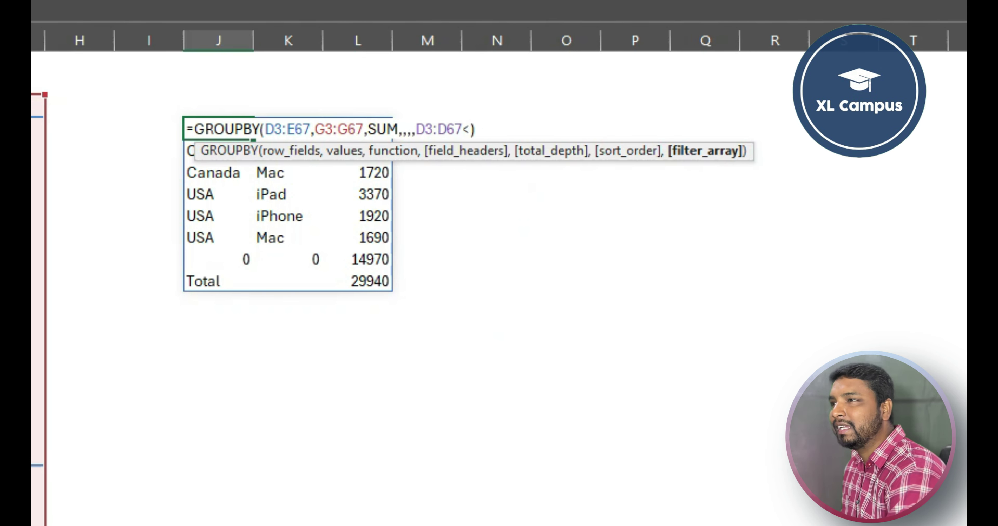
{"action": "type", "text": "\"\""}
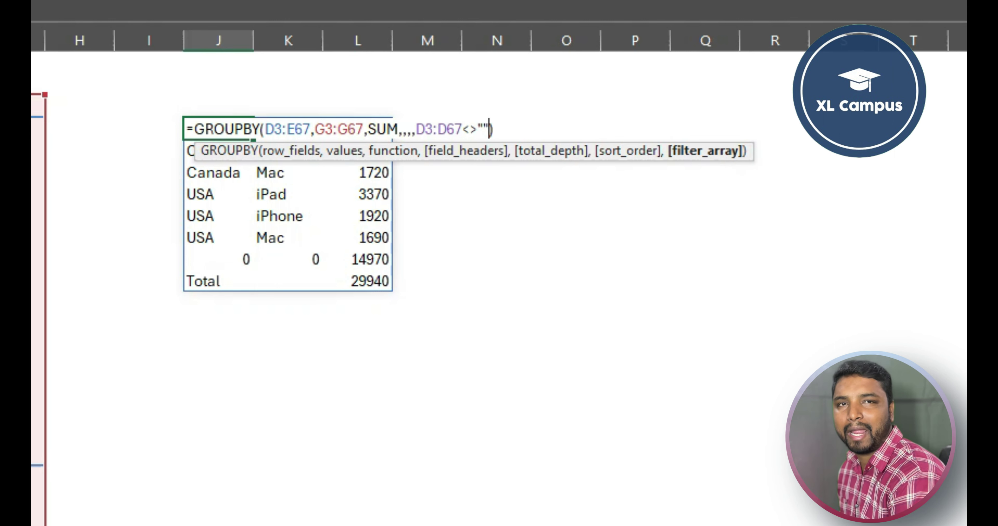
{"action": "key", "text": "Right"}
{"action": "key", "text": "Return"}
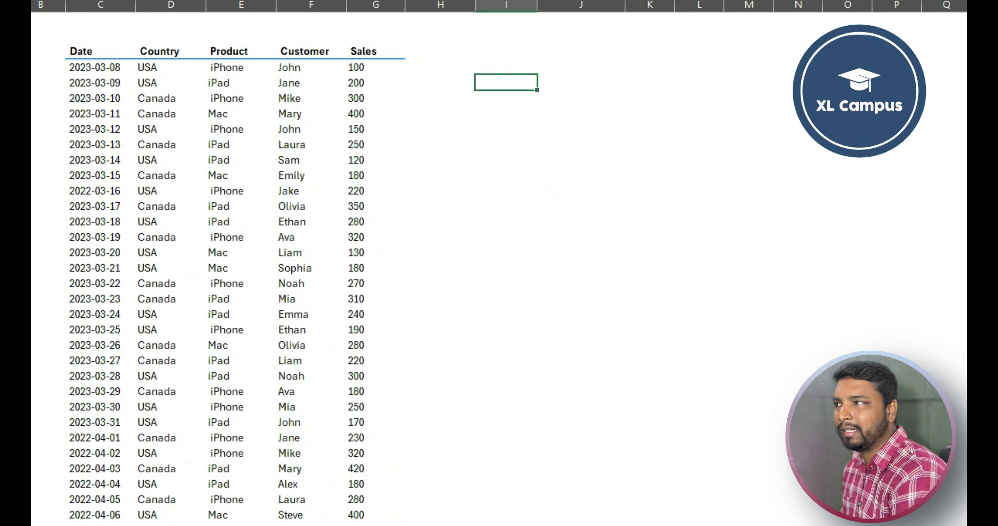
On the sheet with the TableSale2 data, start a GROUPBY formula in I5 using the table's Product column as row fields.
{"action": "left_click_drag", "start_coordinate": [241, 68], "coordinate": [241, 98]}
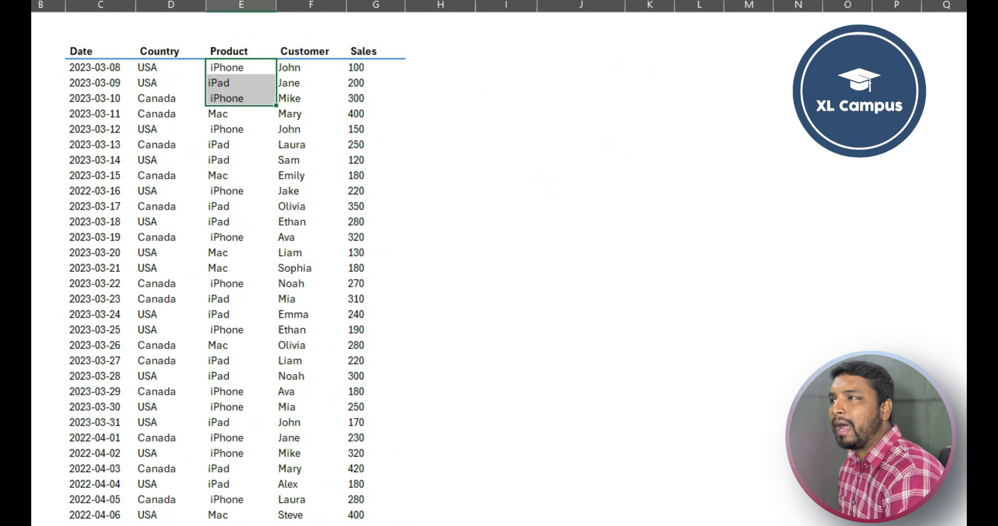
{"action": "left_click", "coordinate": [312, 68]}
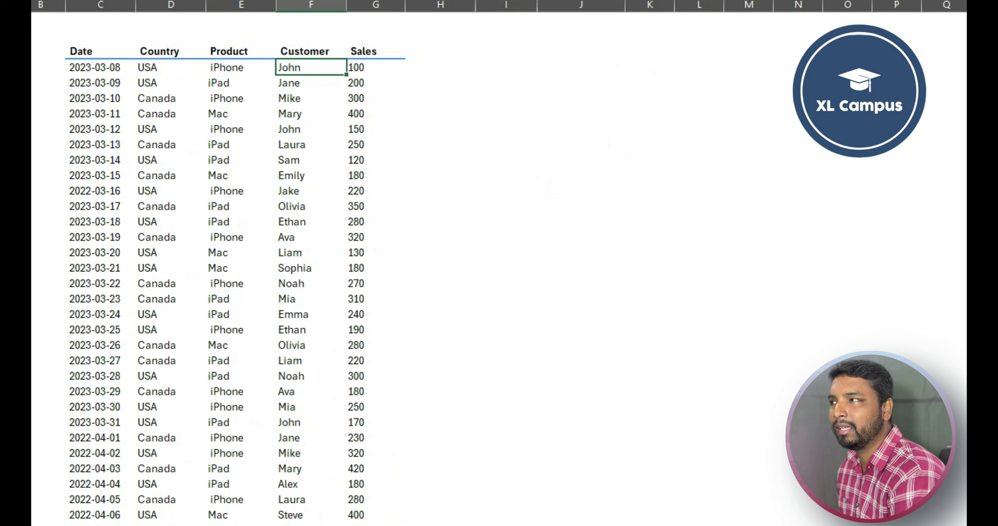
{"action": "left_click", "coordinate": [506, 83]}
{"action": "type", "text": "=gr"}
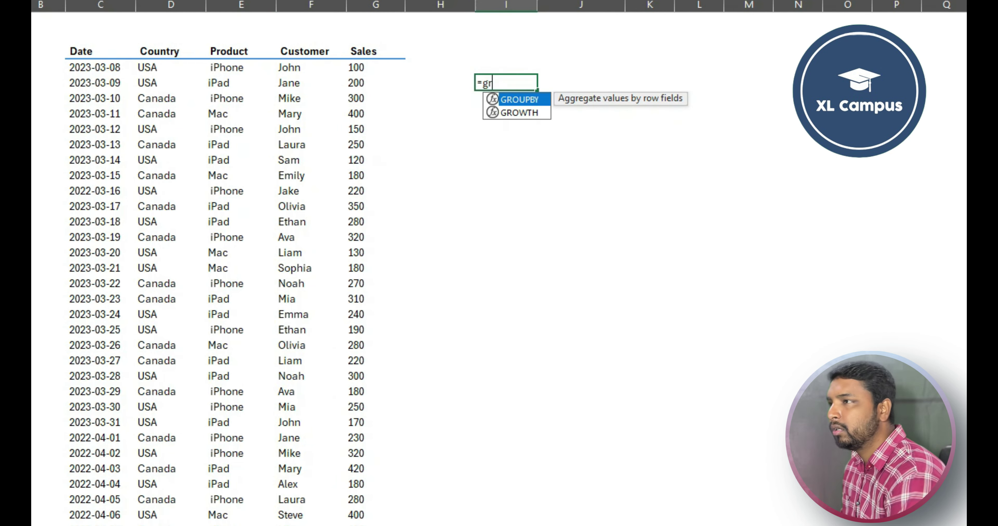
{"action": "key", "text": "Tab"}
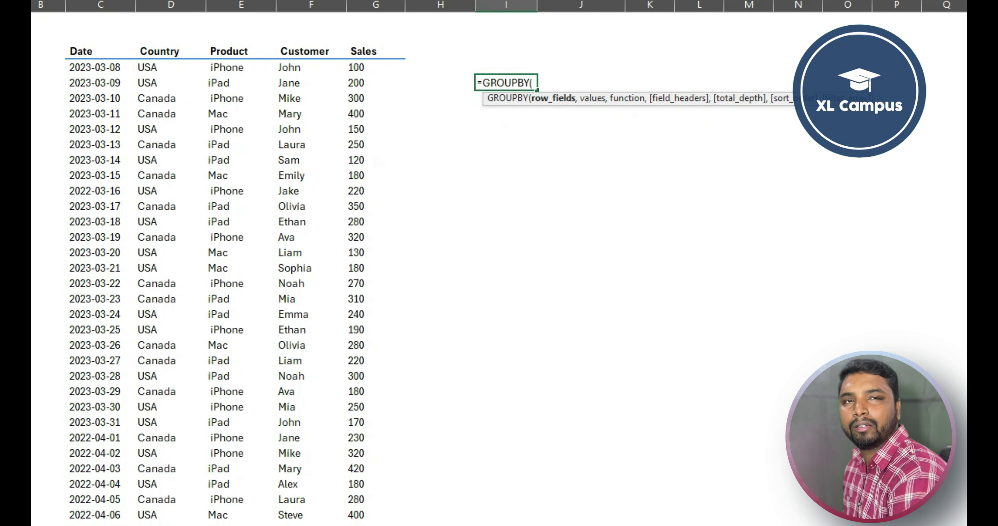
{"action": "left_click", "coordinate": [240, 51]}
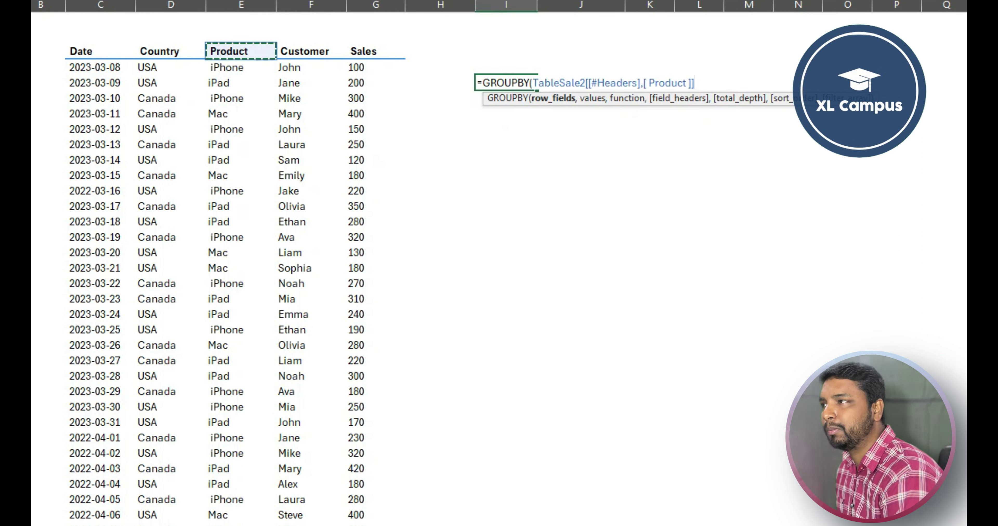
{"action": "key", "text": "Down"}
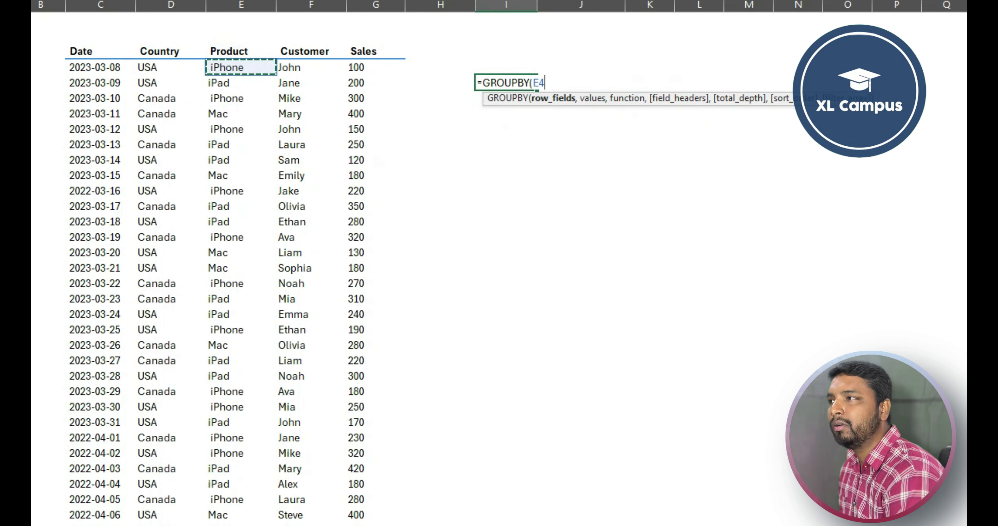
{"action": "key", "text": "ctrl+shift+Down"}
{"action": "type", "text": ","}
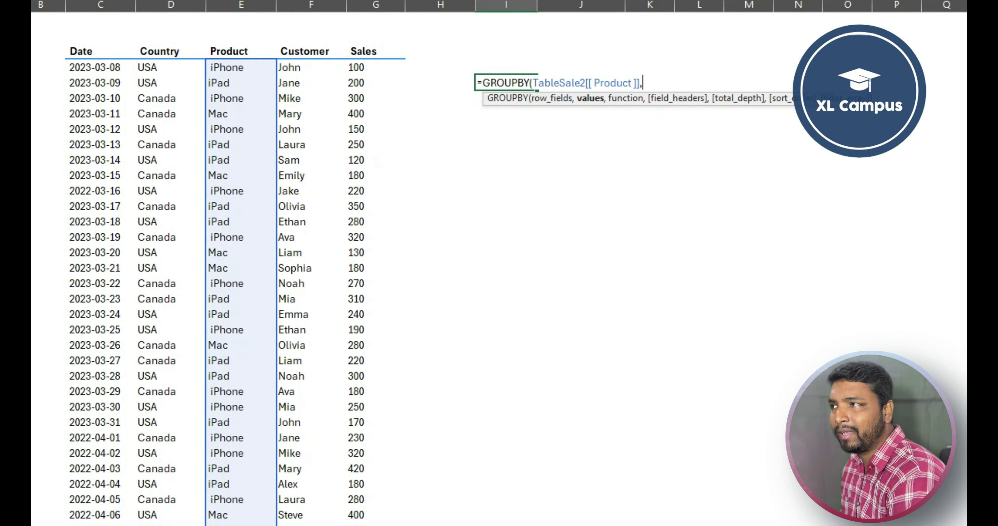
Enter the Customer column of TableSale2 as the values argument of the GROUPBY formula.
{"action": "left_click", "coordinate": [311, 68]}
{"action": "key", "text": "ctrl+shift+Down"}
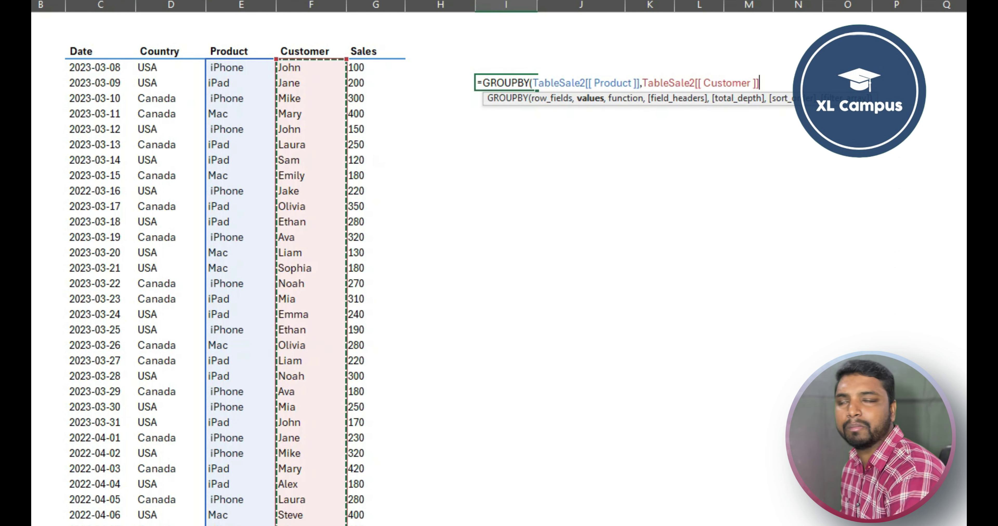
{"action": "type", "text": ","}
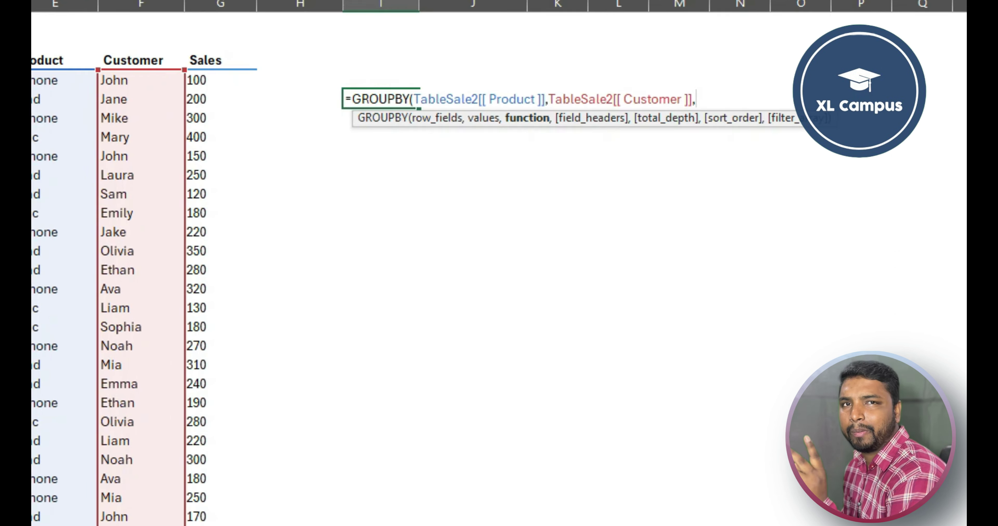
{"action": "type", "text": "co"}
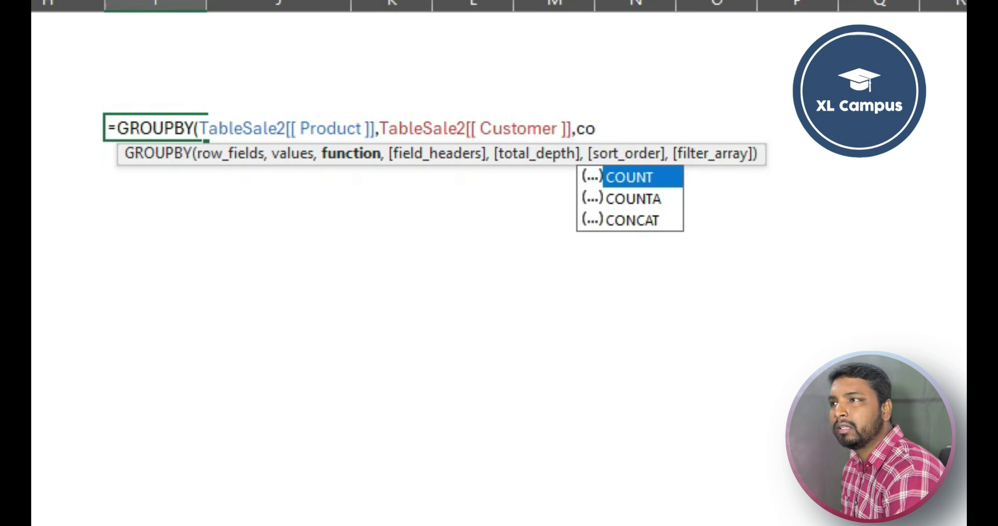
{"action": "key", "text": "Down"}
{"action": "key", "text": "Down"}
{"action": "key", "text": "BackSpace"}
{"action": "key", "text": "BackSpace"}
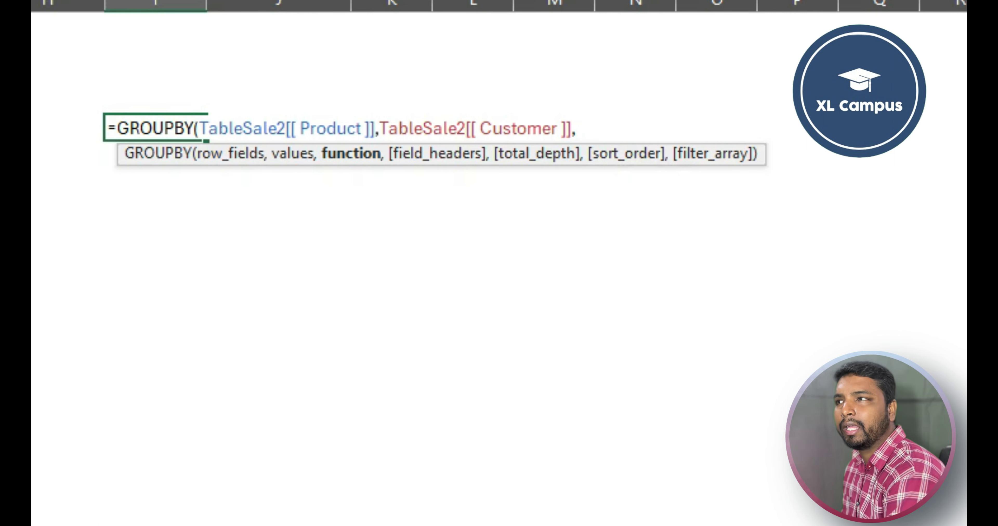
Complete the GROUPBY formula with ARRAYTOTEXT as its function argument to list the customers for each product.
{"action": "type", "text": "tex"}
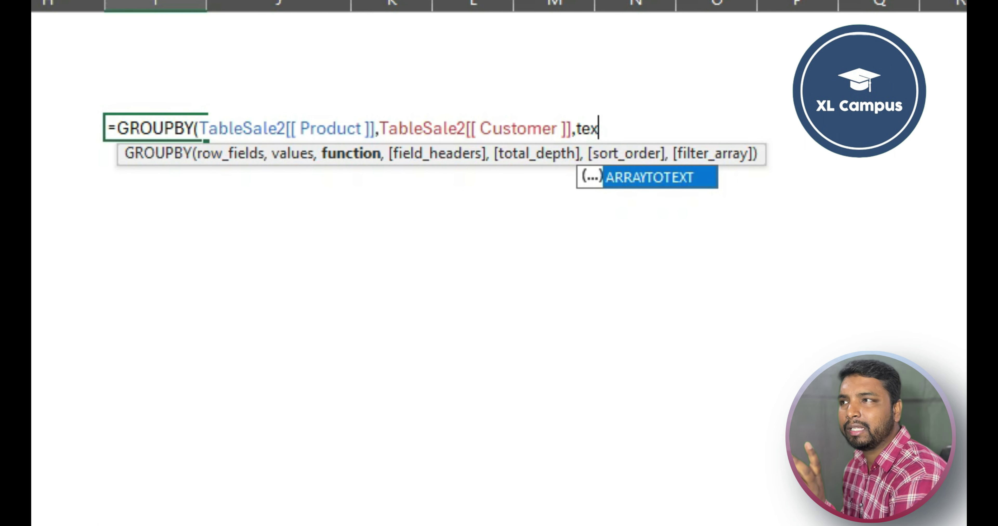
{"action": "key", "text": "Tab"}
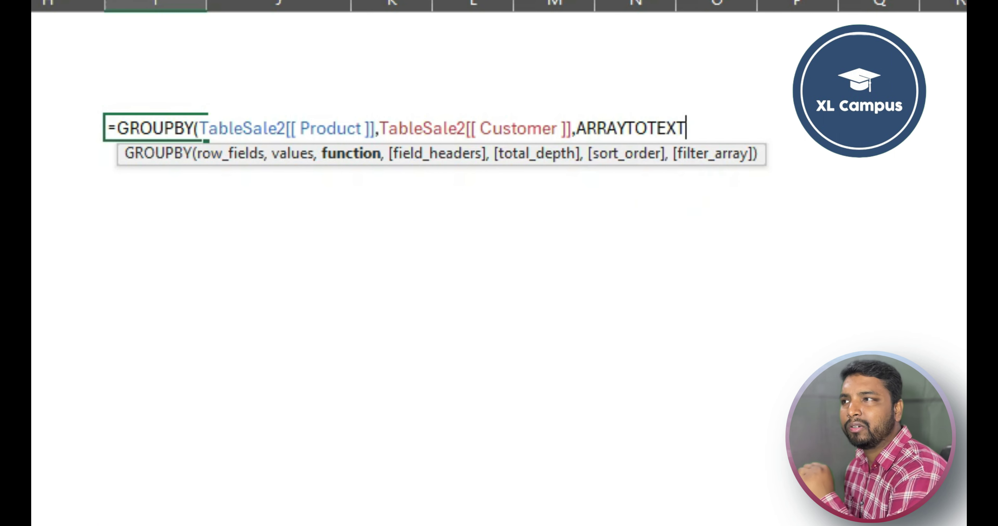
{"action": "type", "text": ")"}
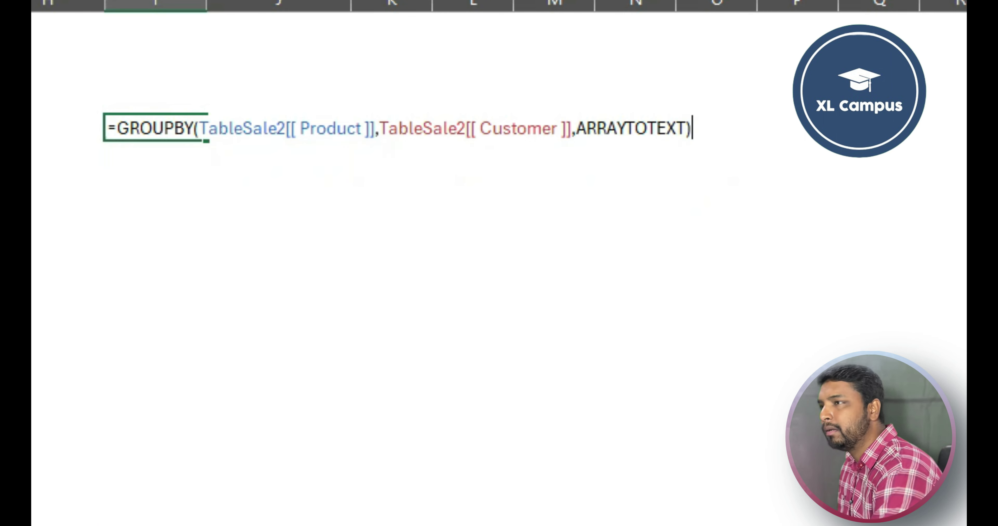
{"action": "key", "text": "Return"}
{"action": "left_click", "coordinate": [155, 128]}
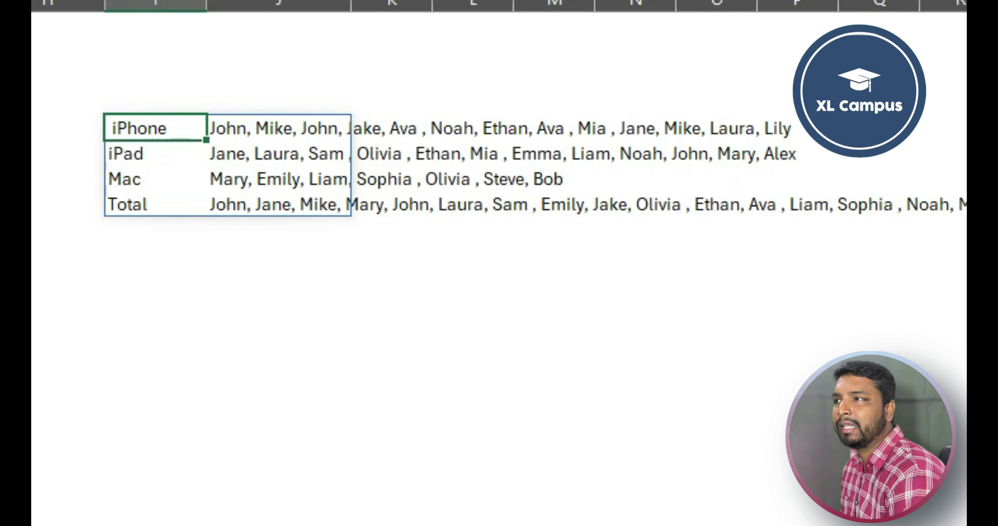
{"action": "left_click", "coordinate": [278, 305]}
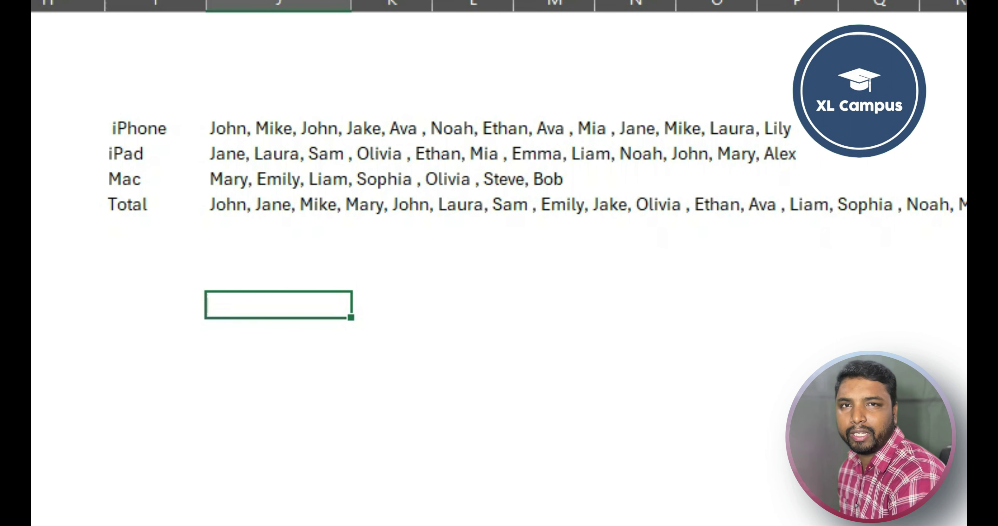
In the customer-list GROUPBY formula in I5, insert LAMBDA( with the parameter a before ARRAYTOTEXT in the function argument.
{"action": "left_click", "coordinate": [155, 128]}
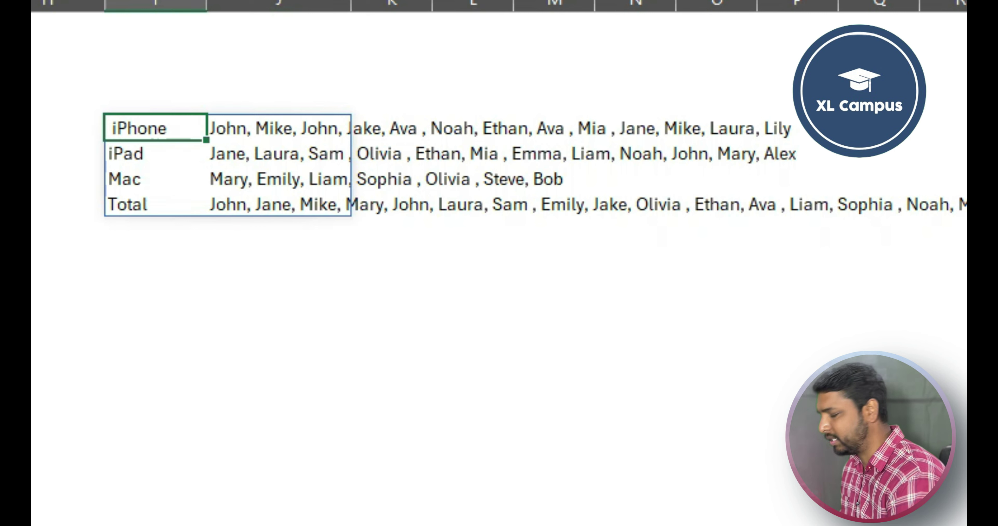
{"action": "key", "text": "F2"}
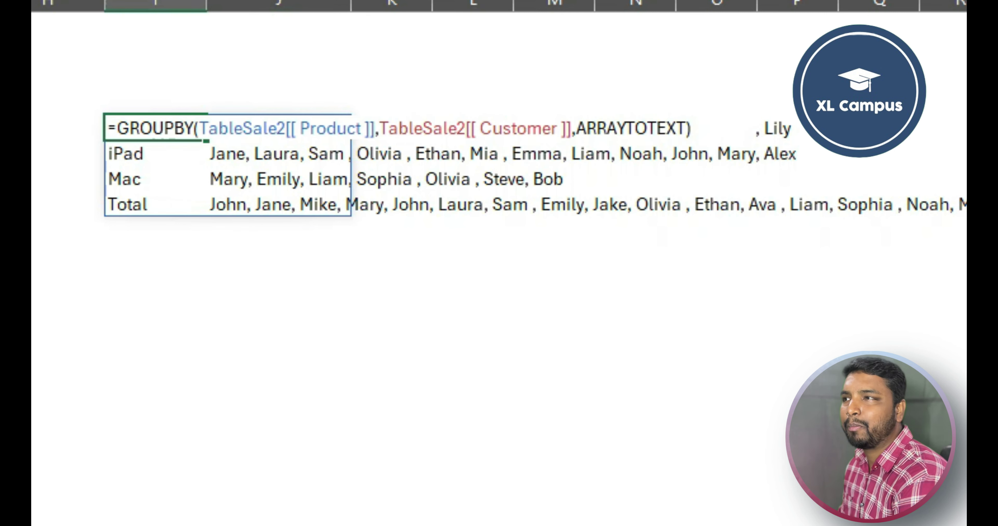
{"action": "key", "text": "Left"}
{"action": "key", "text": "Left"}
{"action": "key", "text": "Left"}
{"action": "key", "text": "Left"}
{"action": "key", "text": "Left"}
{"action": "key", "text": "Left"}
{"action": "key", "text": "Left"}
{"action": "key", "text": "Left"}
{"action": "key", "text": "Left"}
{"action": "key", "text": "Left"}
{"action": "key", "text": "Left"}
{"action": "key", "text": "Left"}
{"action": "key", "text": "Left"}
{"action": "key", "text": "Left"}
{"action": "key", "text": "Left"}
{"action": "key", "text": "Left"}
{"action": "key", "text": "Left"}
{"action": "key", "text": "Left"}
{"action": "key", "text": "Left"}
{"action": "key", "text": "Left"}
{"action": "key", "text": "Right"}
{"action": "key", "text": "Right"}
{"action": "key", "text": "Right"}
{"action": "key", "text": "Right"}
{"action": "key", "text": "Right"}
{"action": "key", "text": "Right"}
{"action": "key", "text": "Right"}
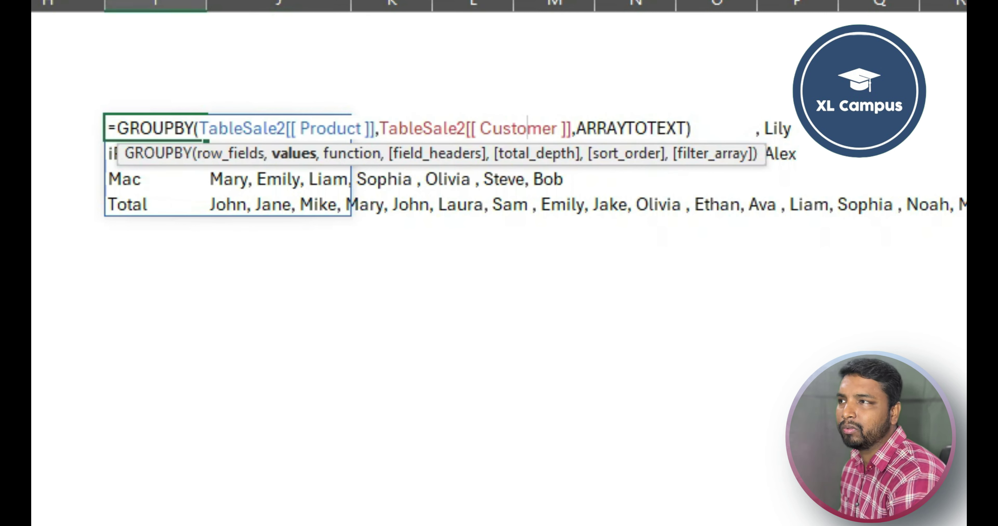
{"action": "key", "text": "Right"}
{"action": "key", "text": "Right"}
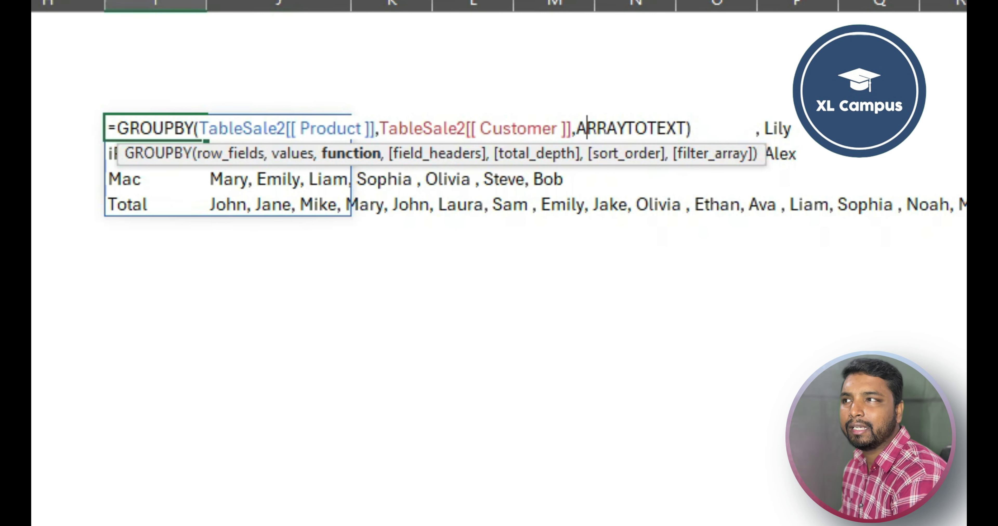
{"action": "key", "text": "Left"}
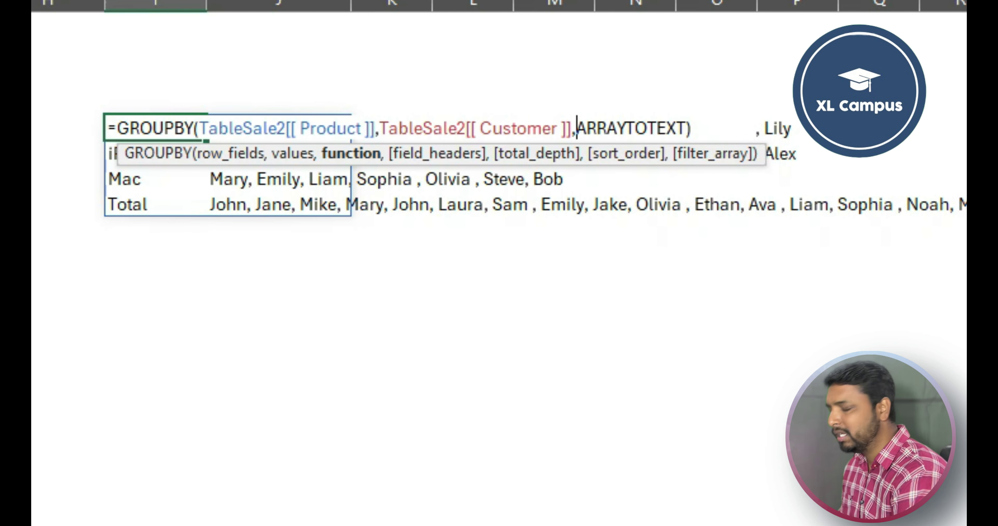
{"action": "type", "text": "lam"}
{"action": "key", "text": "Tab"}
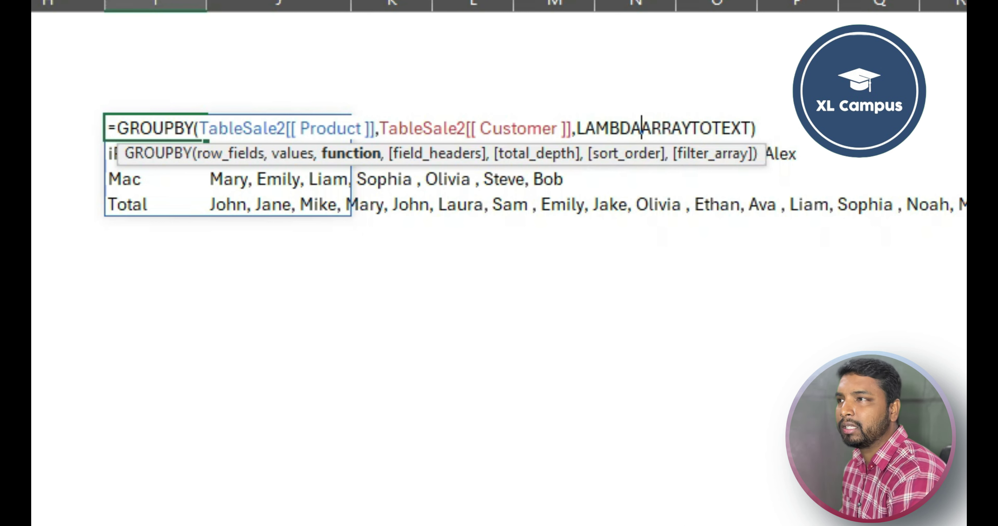
{"action": "type", "text": "("}
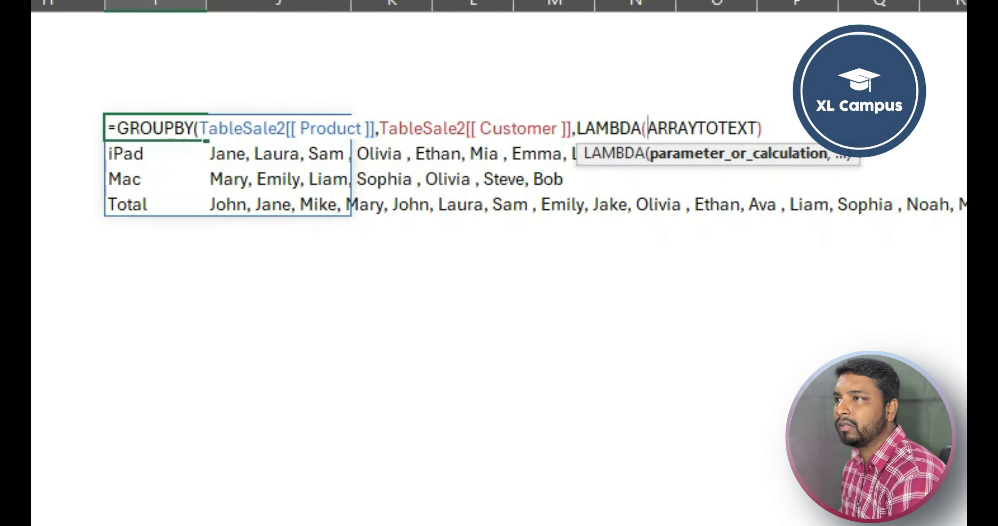
{"action": "type", "text": "a,"}
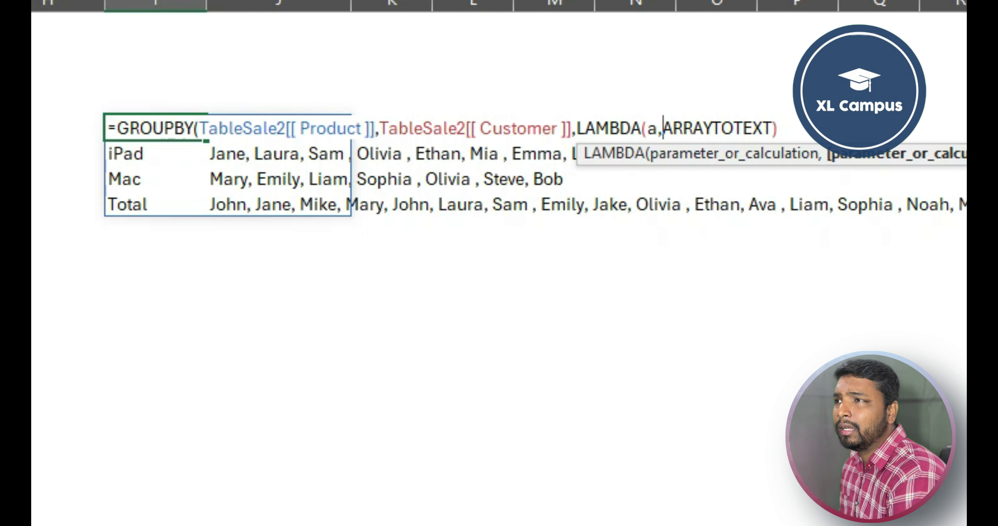
Complete the LAMBDA with ARRAYTOTEXT(UNIQUE(a)) and commit the formula to list each product's customers without duplicates.
{"action": "left_click", "coordinate": [779, 129]}
{"action": "left_click", "coordinate": [772, 128]}
{"action": "type", "text": "(un"}
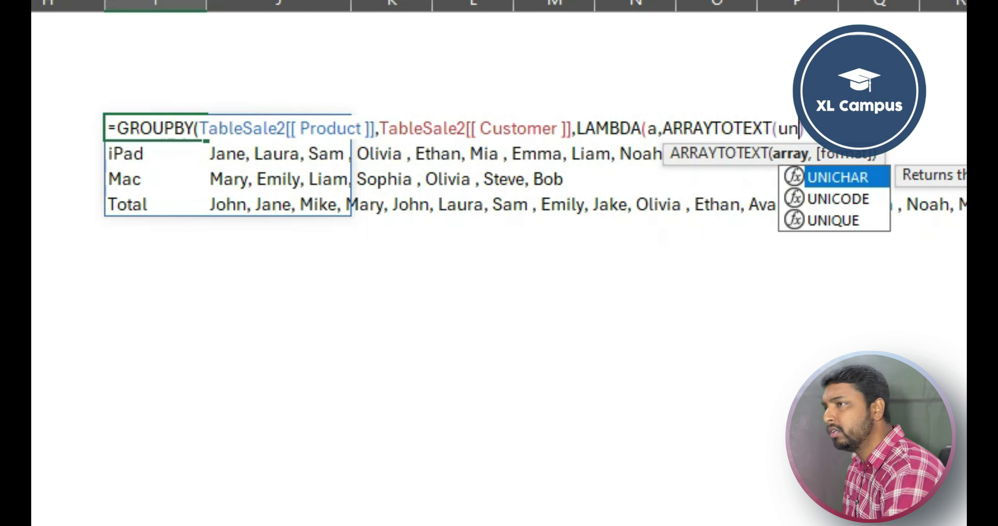
{"action": "key", "text": "Down"}
{"action": "key", "text": "Down"}
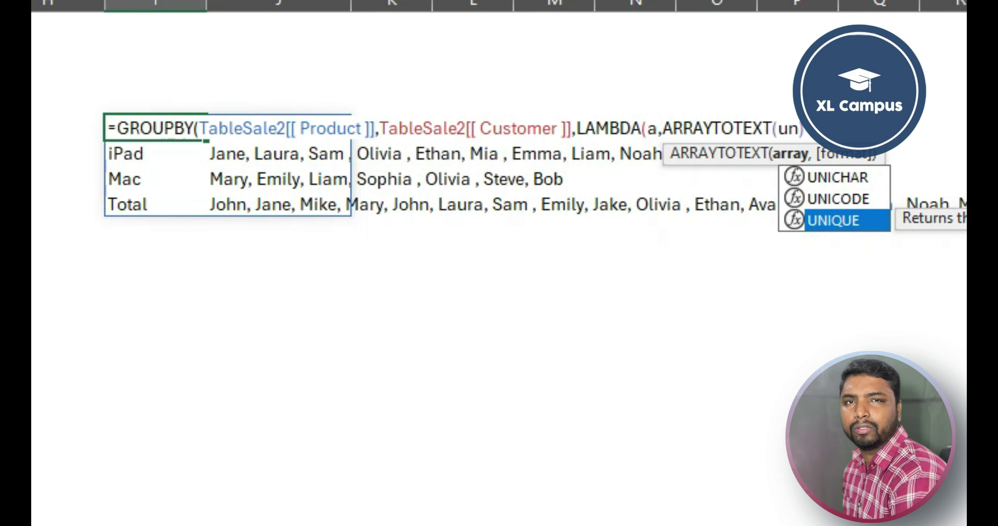
{"action": "key", "text": "Tab"}
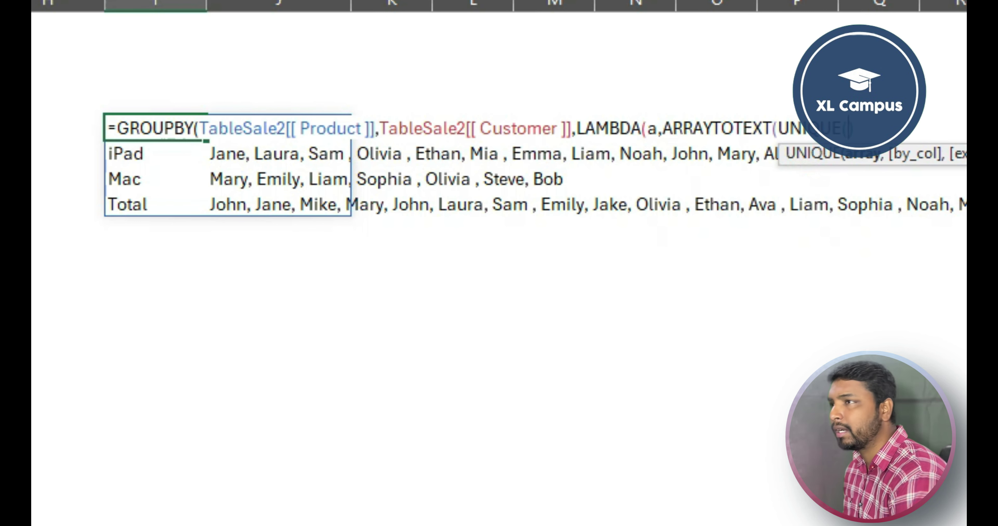
{"action": "type", "text": "a"}
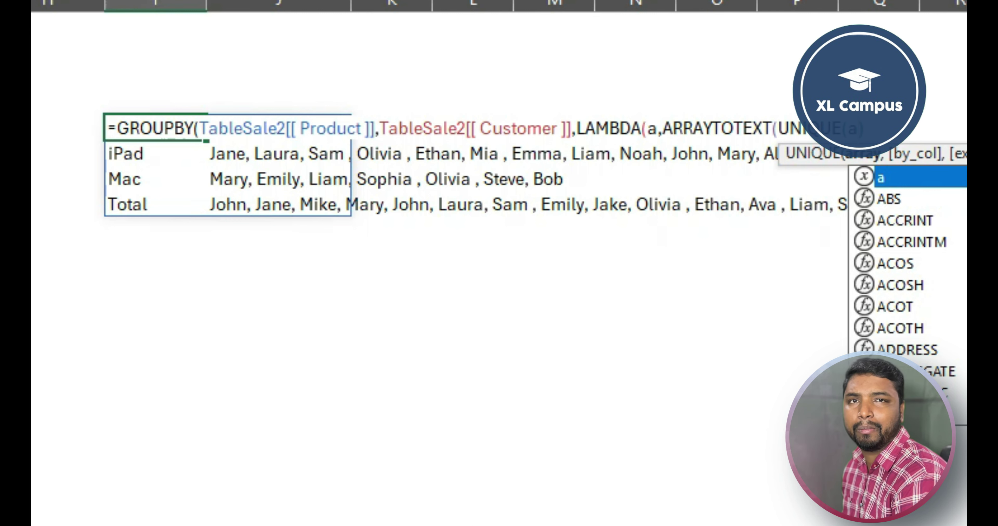
{"action": "type", "text": ")"}
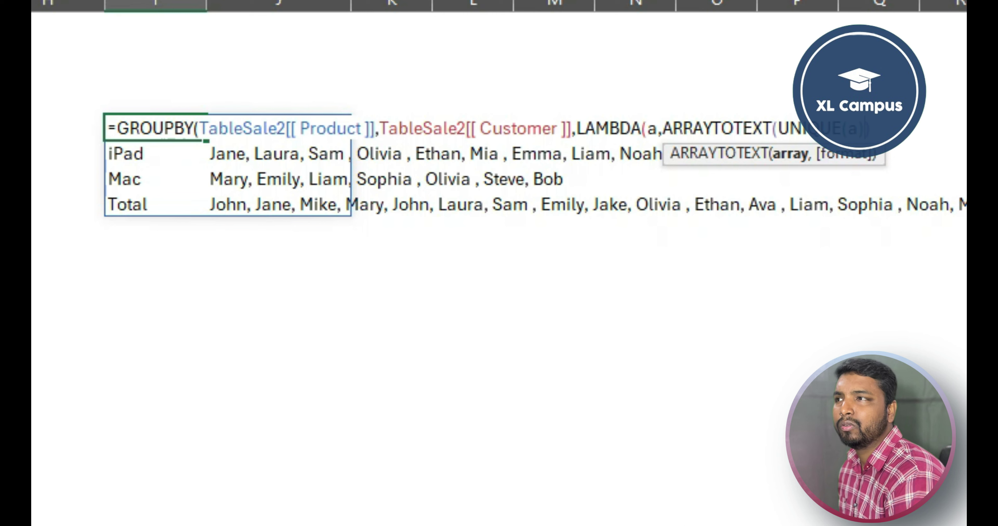
{"action": "type", "text": ")))"}
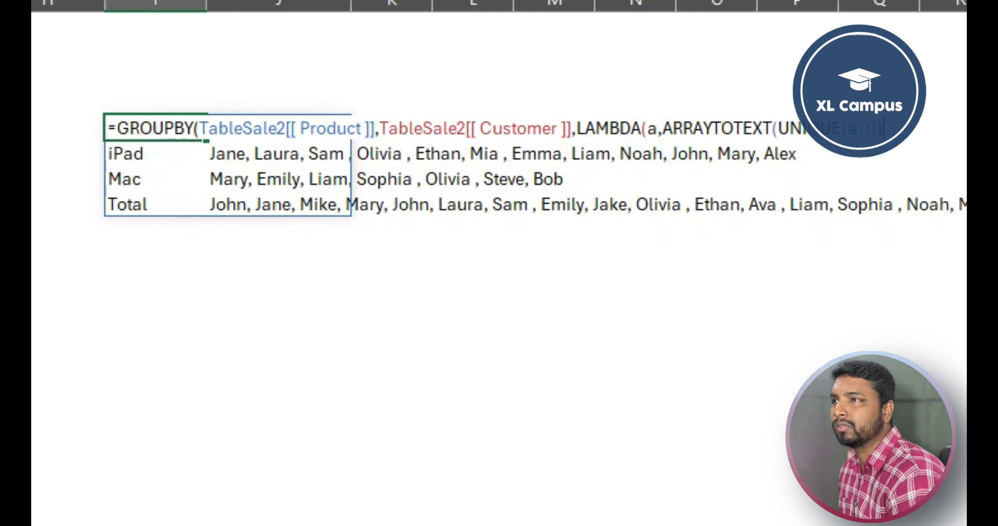
{"action": "key", "text": "Return"}
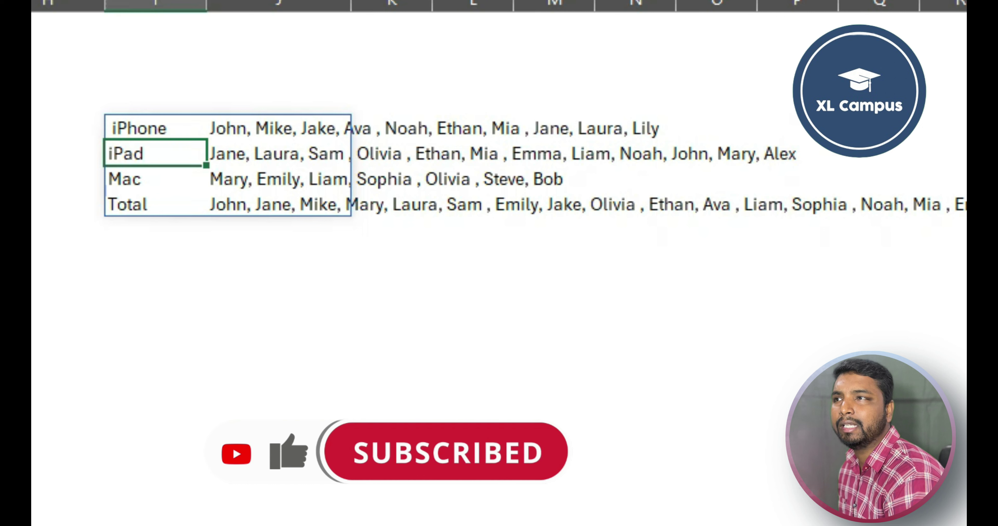
{"action": "left_click", "coordinate": [155, 128]}
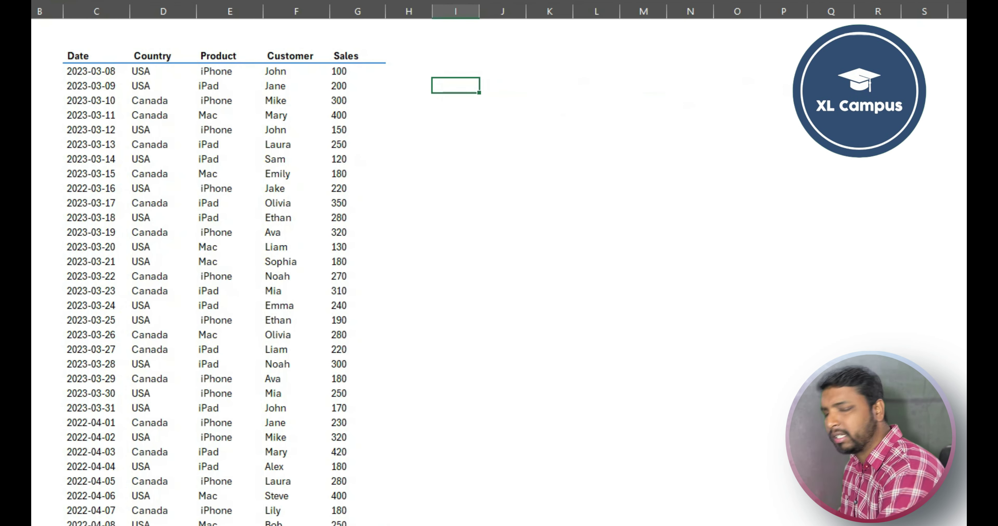
On the sheet with the TableSale5 data, start a PIVOTBY formula in I5 with Product as row fields and Country as column fields.
{"action": "type", "text": "=pi"}
{"action": "key", "text": "Down"}
{"action": "key", "text": "Tab"}
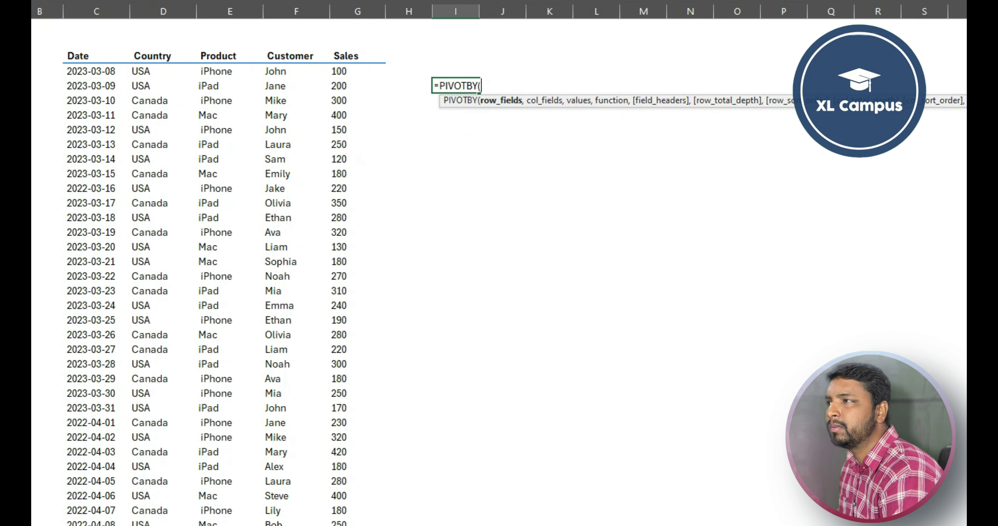
{"action": "left_click", "coordinate": [218, 54]}
{"action": "type", "text": ","}
{"action": "left_click", "coordinate": [152, 56]}
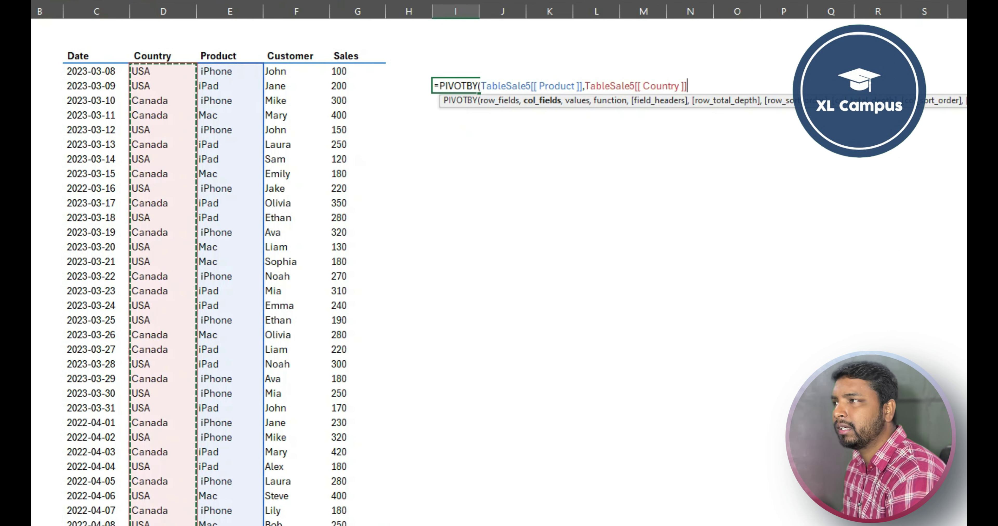
Complete the PIVOTBY formula with the Sales column of TableSale5 as values and SUM as the function.
{"action": "type", "text": ","}
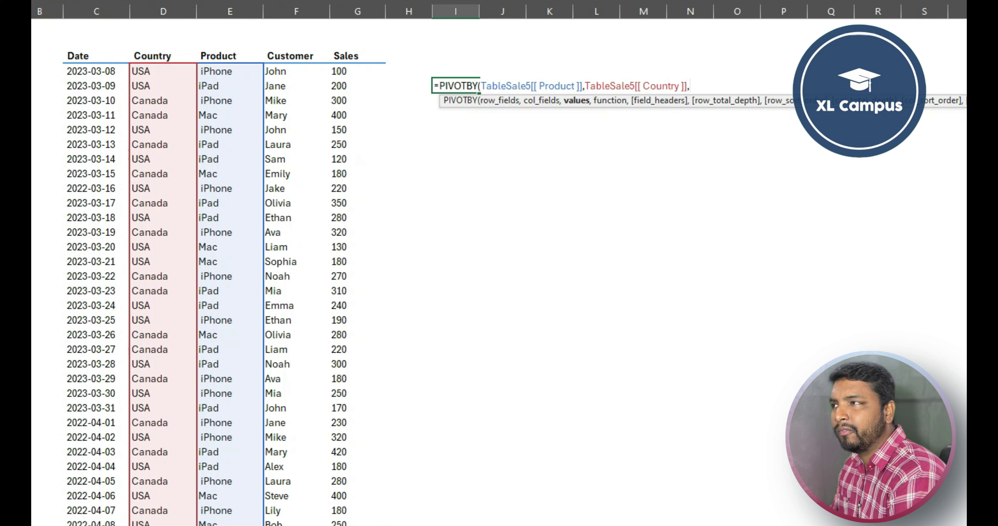
{"action": "left_click", "coordinate": [346, 55]}
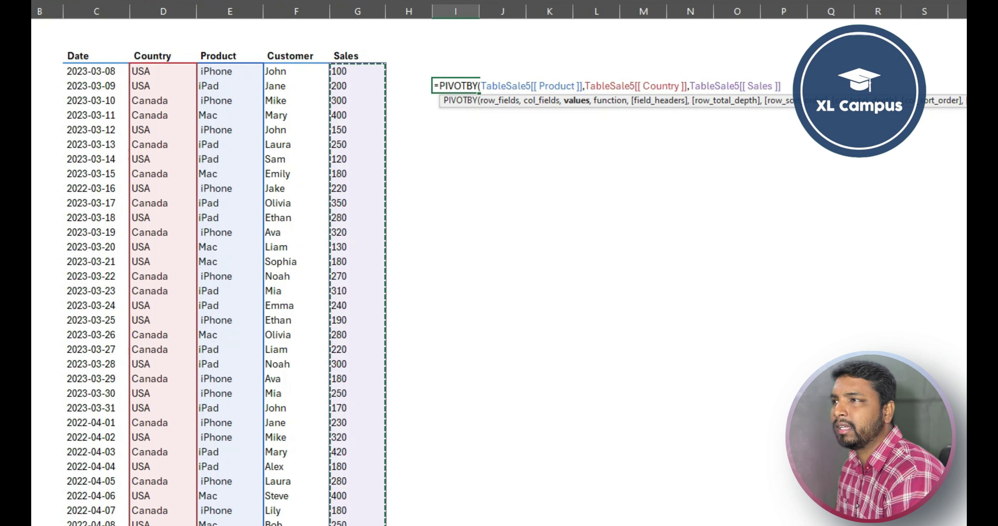
{"action": "type", "text": ","}
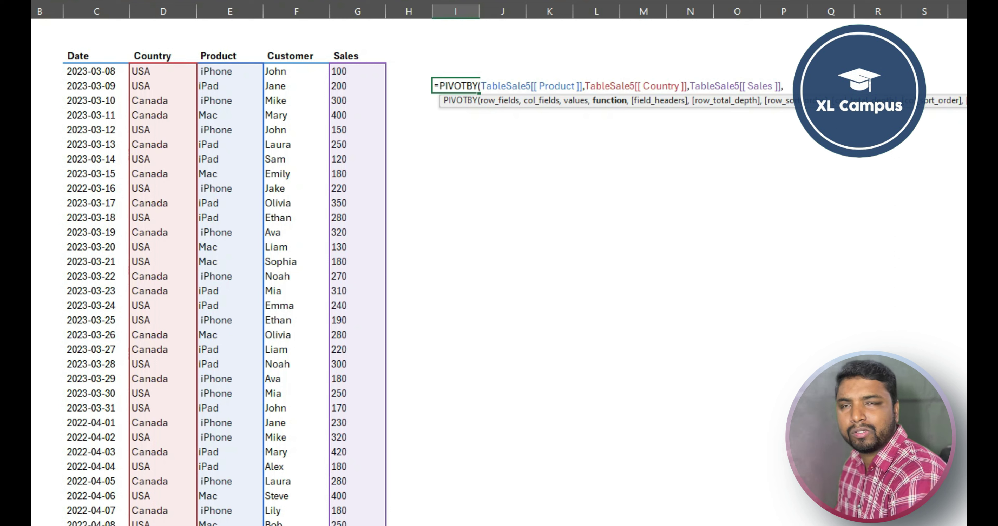
{"action": "type", "text": "su"}
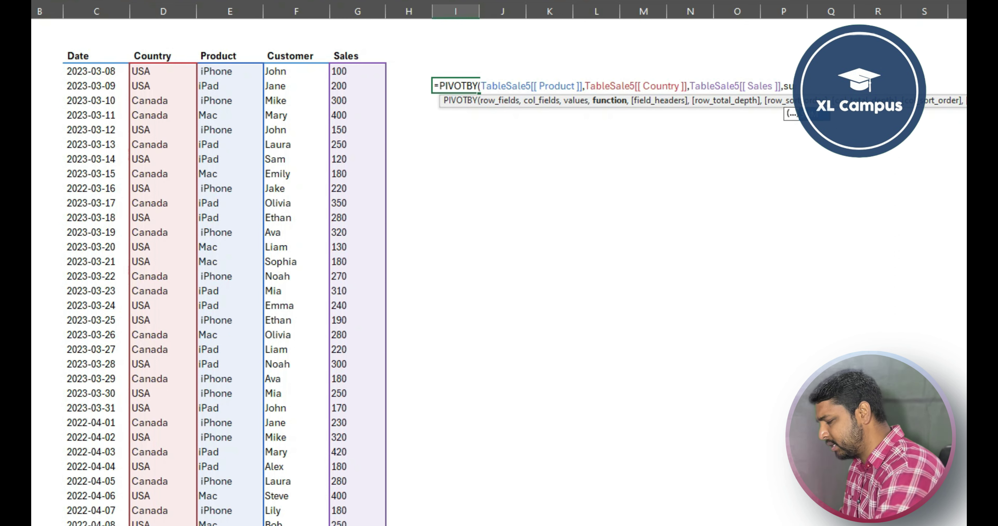
{"action": "key", "text": "Tab"}
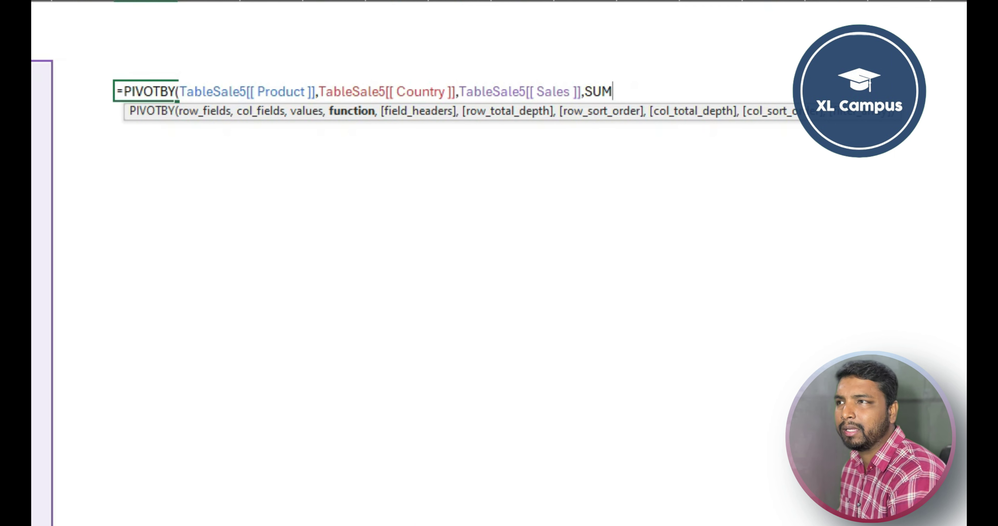
{"action": "type", "text": ")"}
{"action": "key", "text": "Return"}
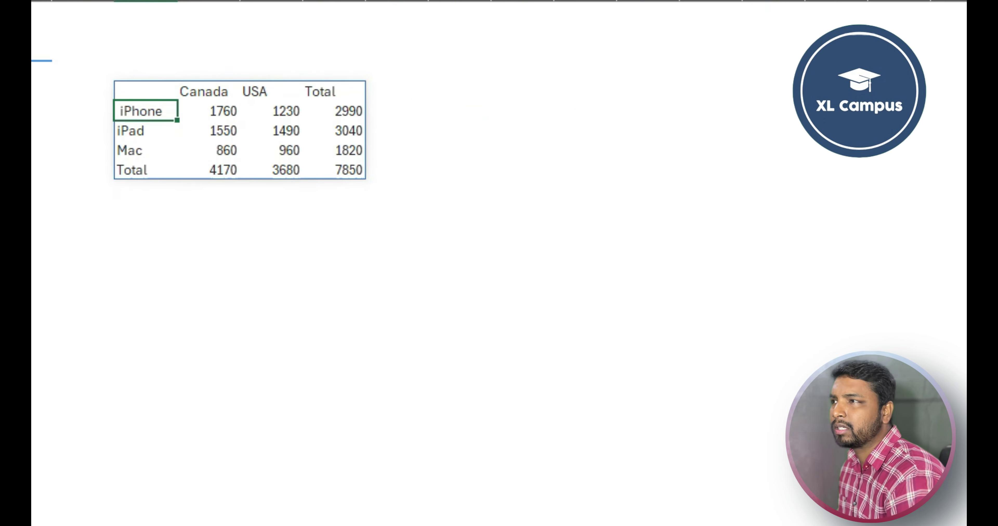